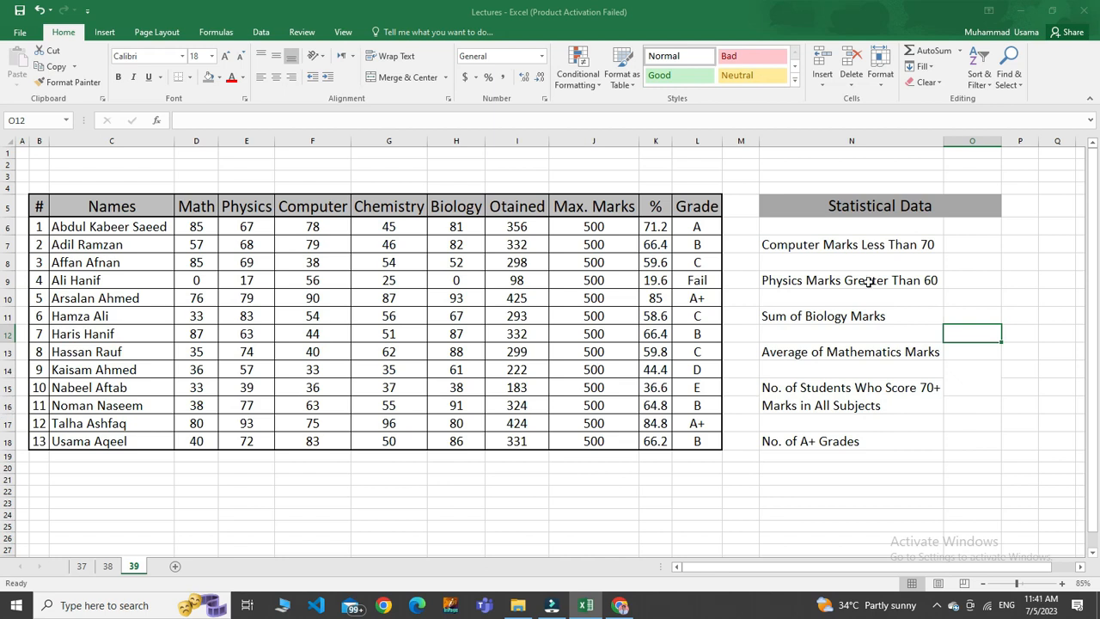
In O7, count the Computer marks below 70 with the formula =COUNTIF(F6:F18, "<70").
left_click(806, 242)
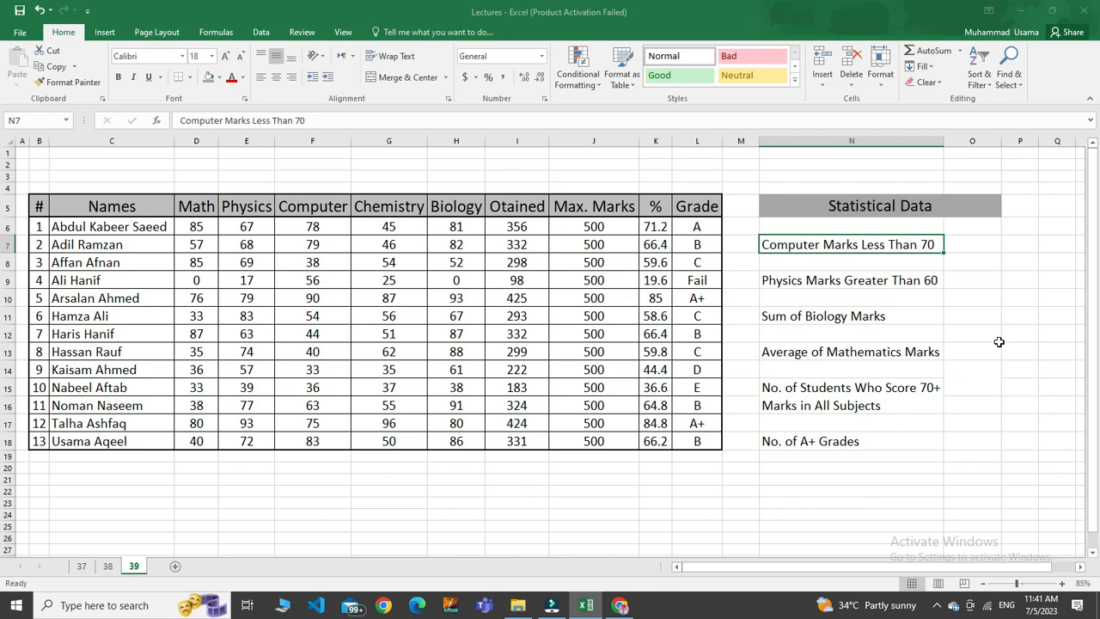
left_click(961, 243)
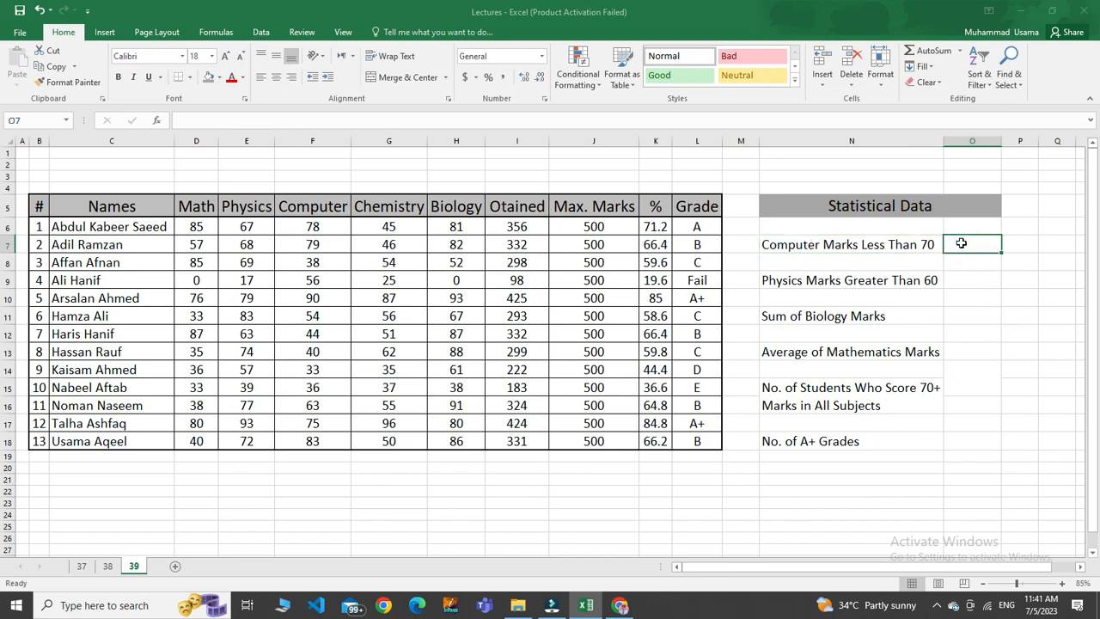
type("=count")
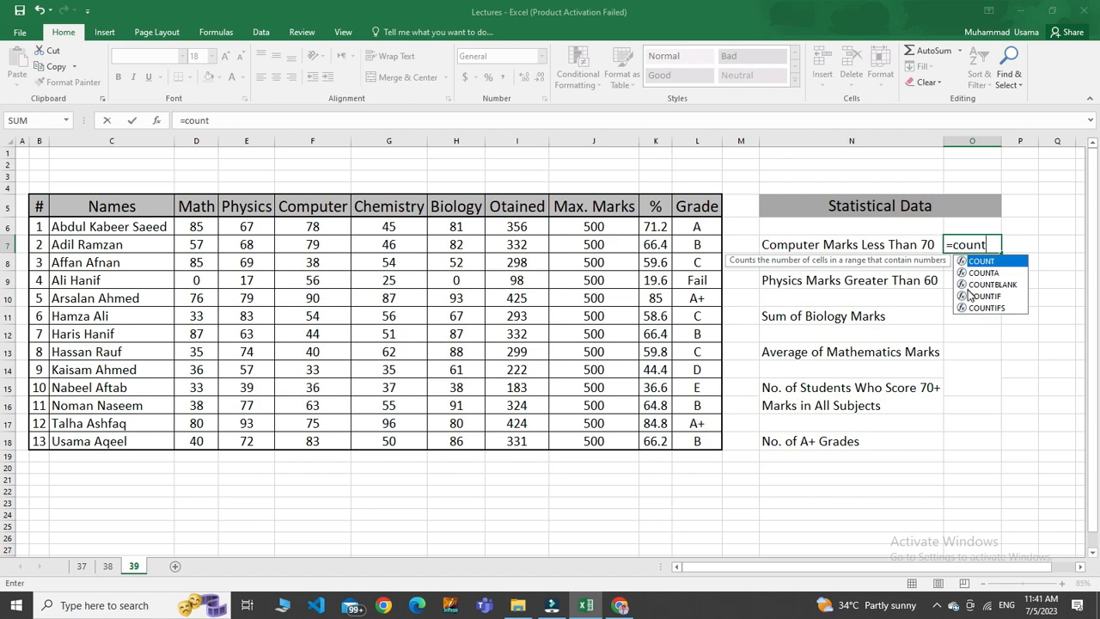
double_click(982, 297)
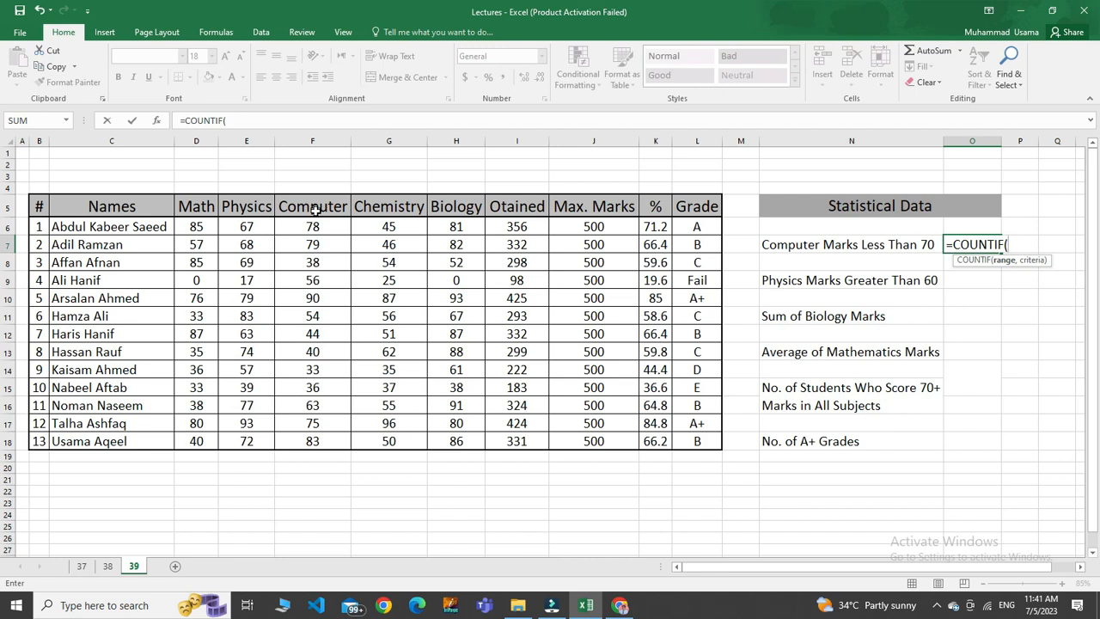
left_click_drag(312, 228, 311, 441)
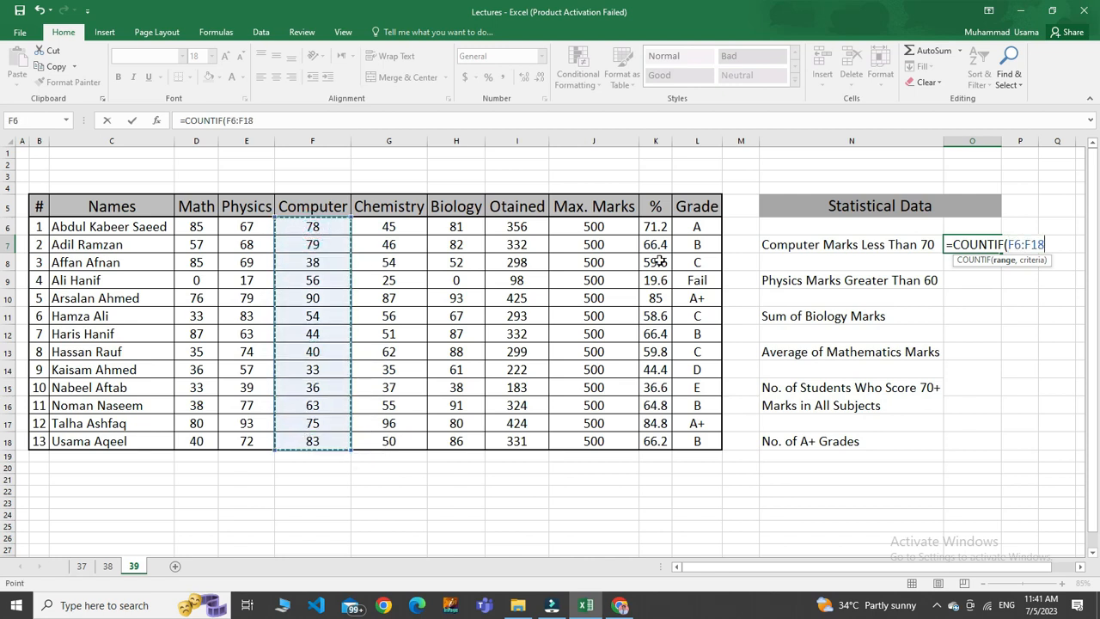
type(", \"\"")
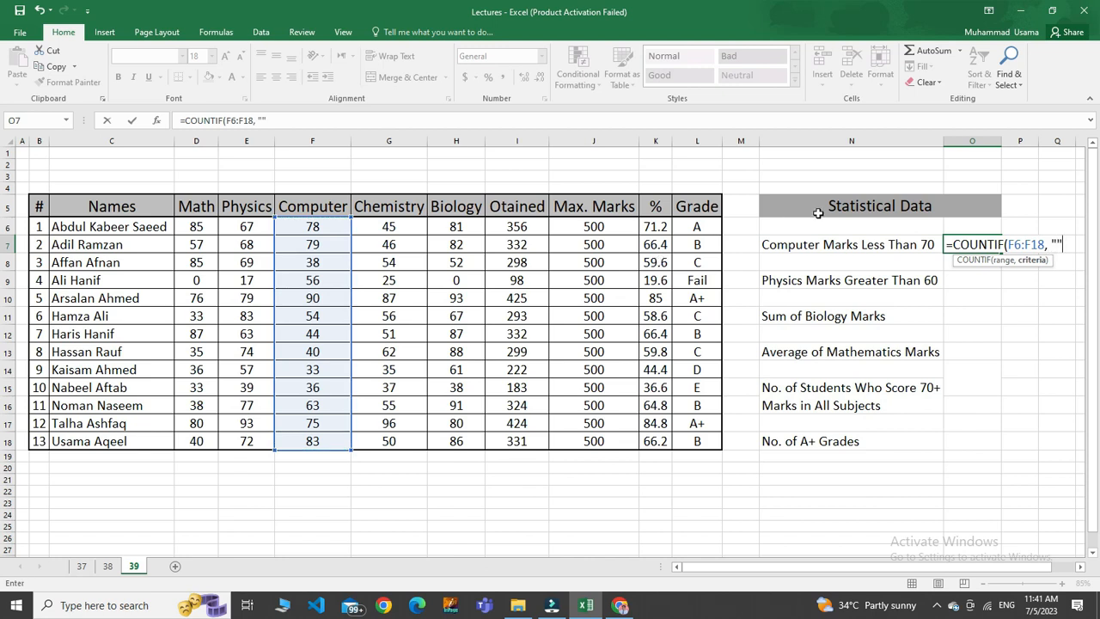
left_click(1057, 244)
type("<70")
left_click(1084, 244)
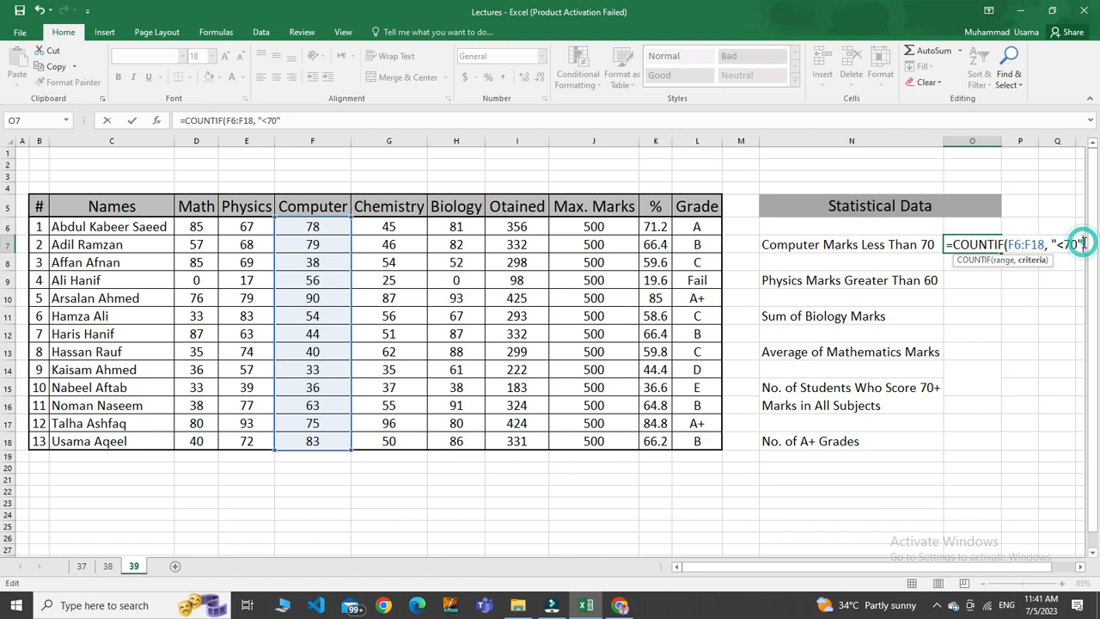
type(")")
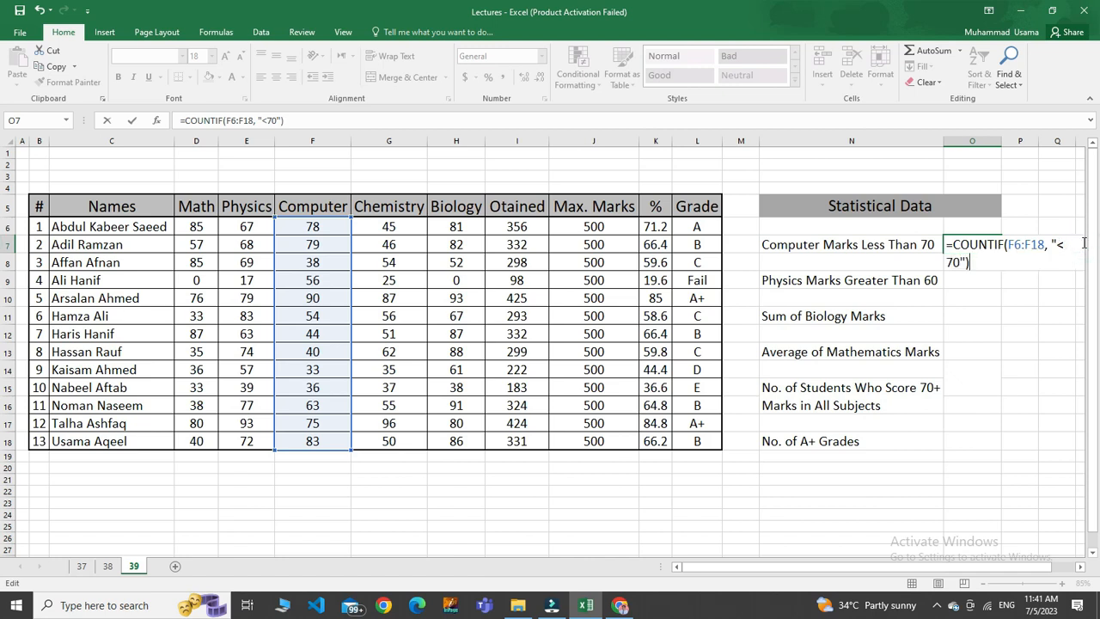
key("Return")
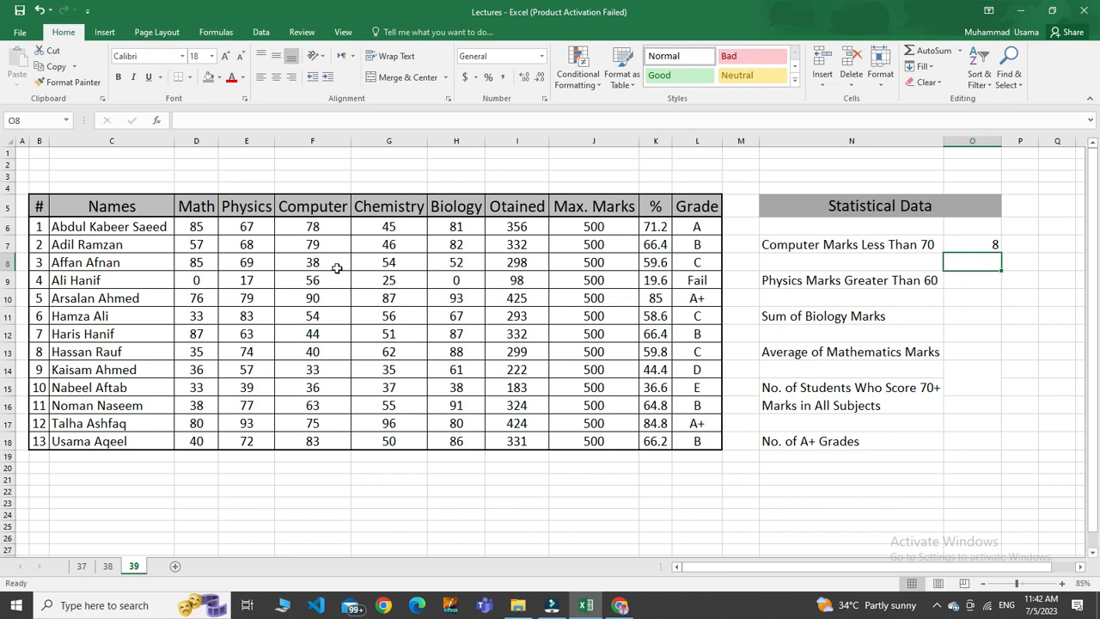
Centre the Statistical Data result cells in column O, from O7 downward, both vertically and horizontally.
left_click_drag(329, 232, 313, 443)
left_click(928, 278)
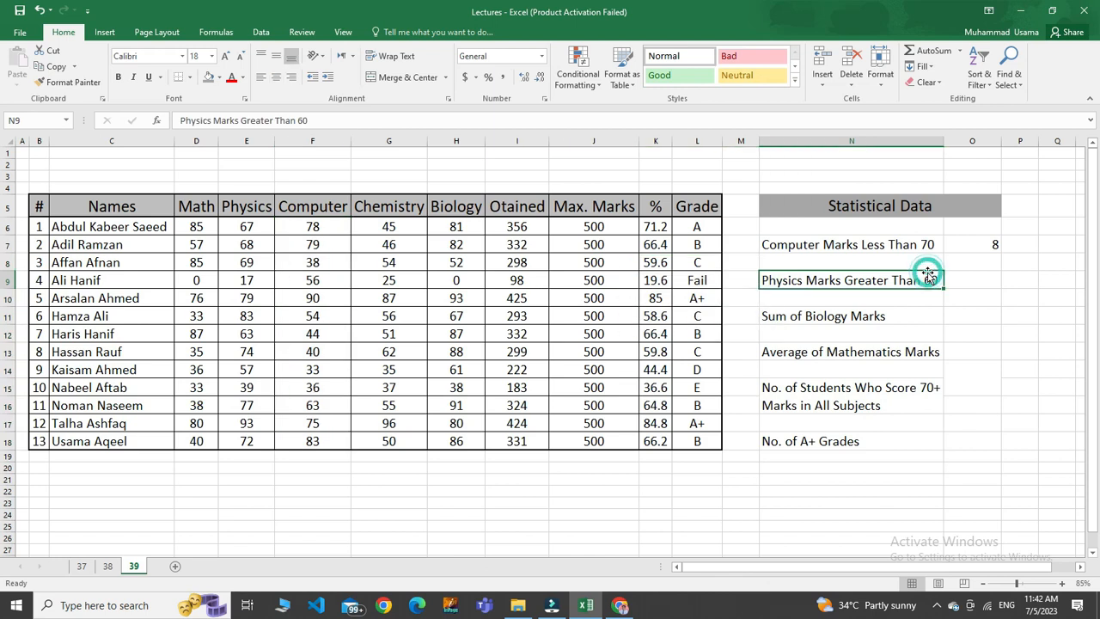
left_click_drag(973, 244, 988, 452)
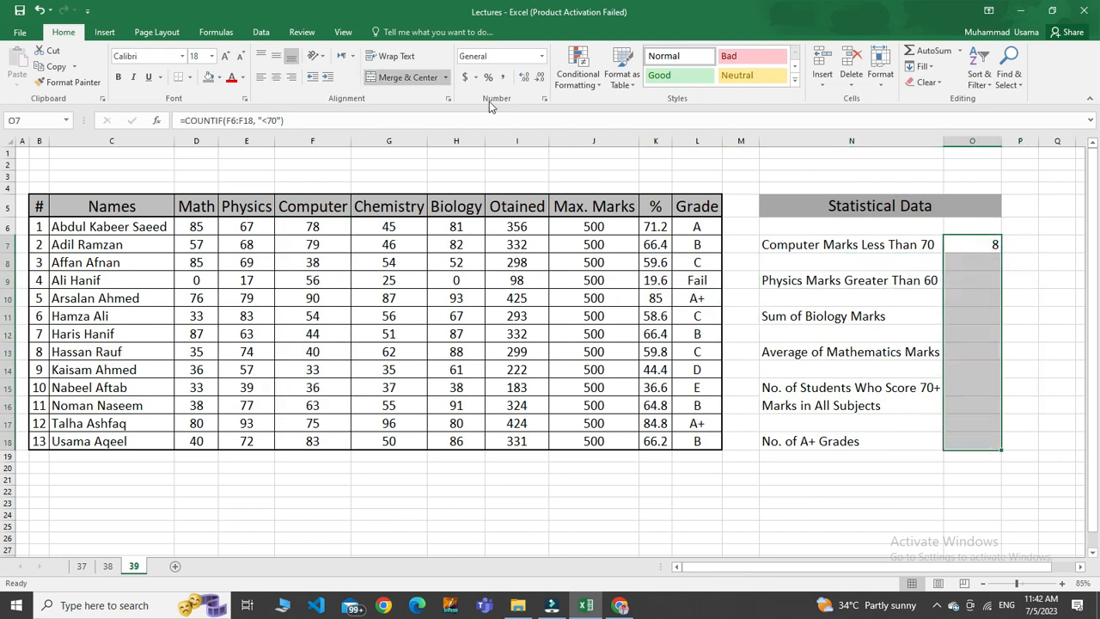
left_click(276, 56)
left_click(277, 79)
left_click(918, 298)
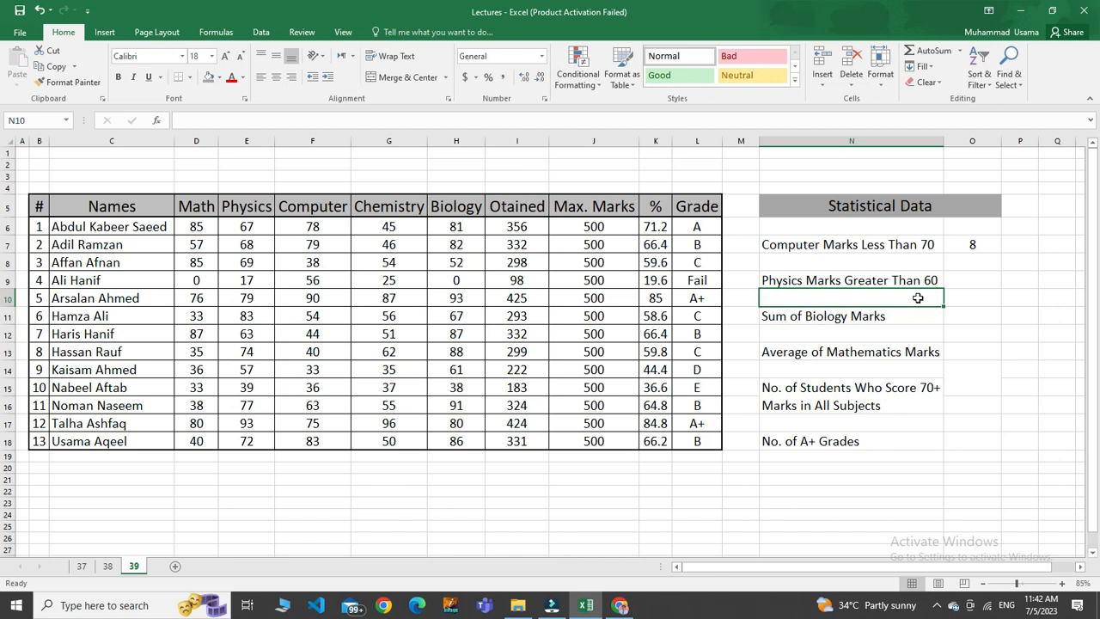
In O9, count the Physics marks above 60 with the formula =COUNTIF(E6:E18, ">60").
left_click(961, 283)
type("=count")
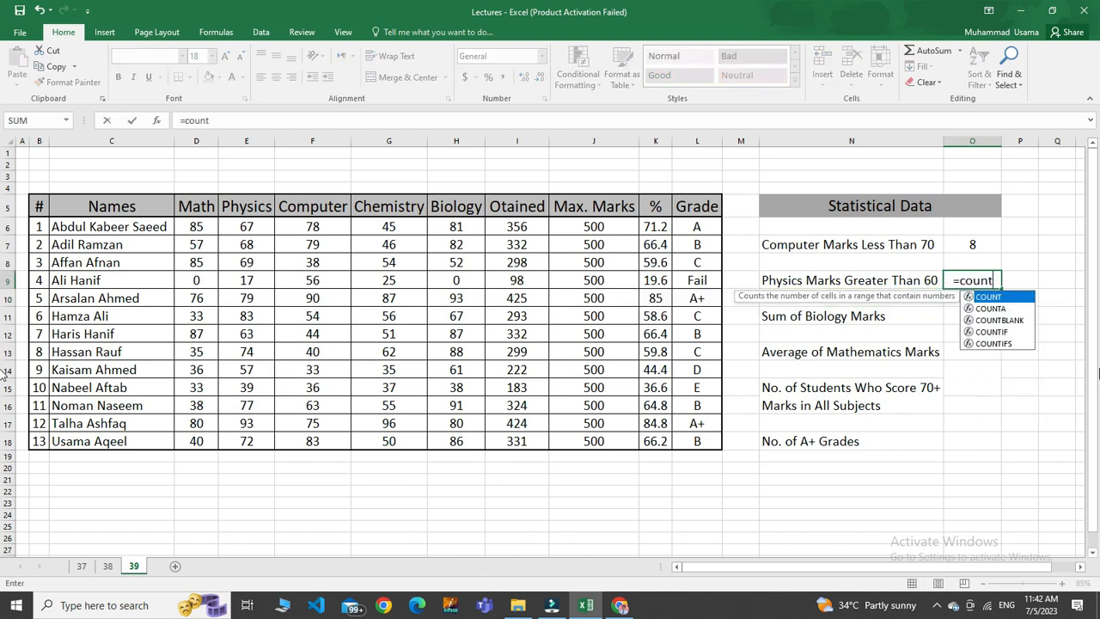
left_click(993, 332)
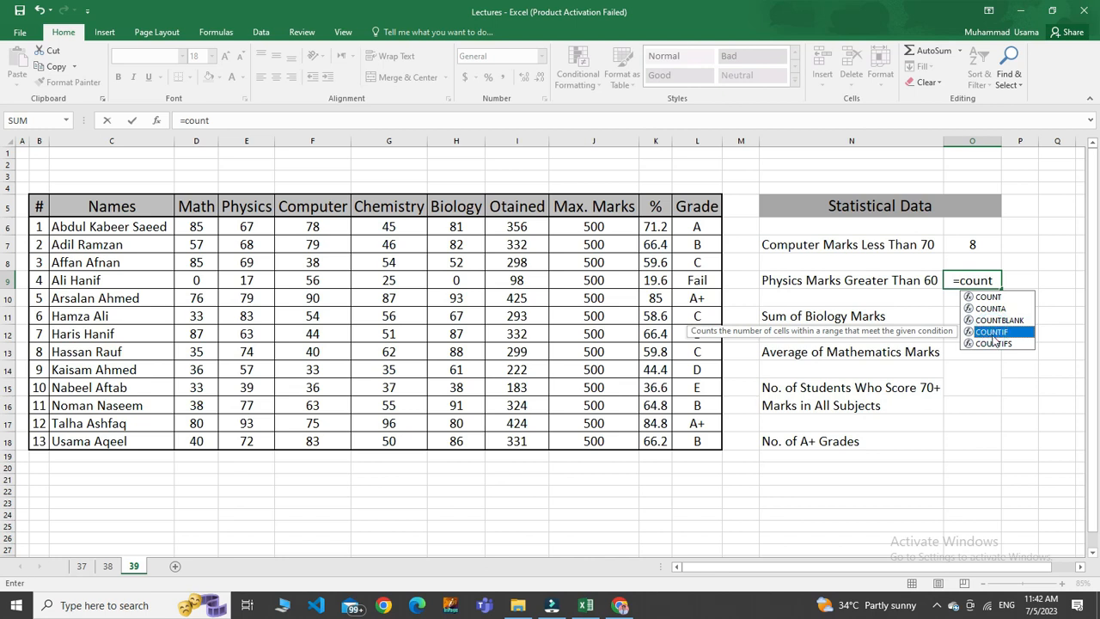
double_click(993, 333)
left_click(993, 335)
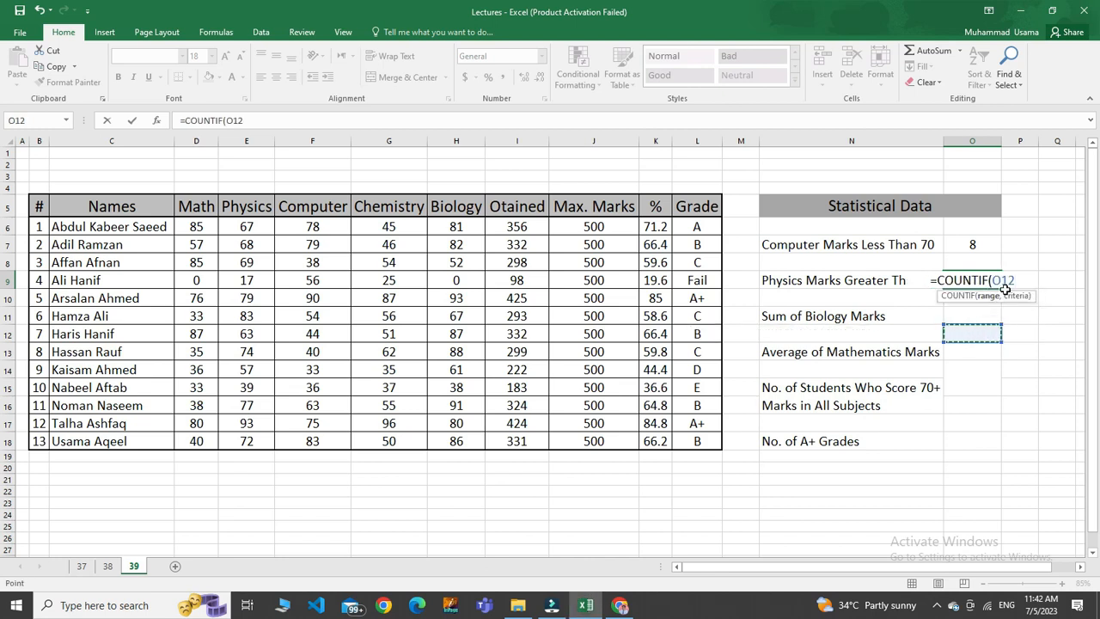
key("BackSpace")
key("BackSpace")
key("BackSpace")
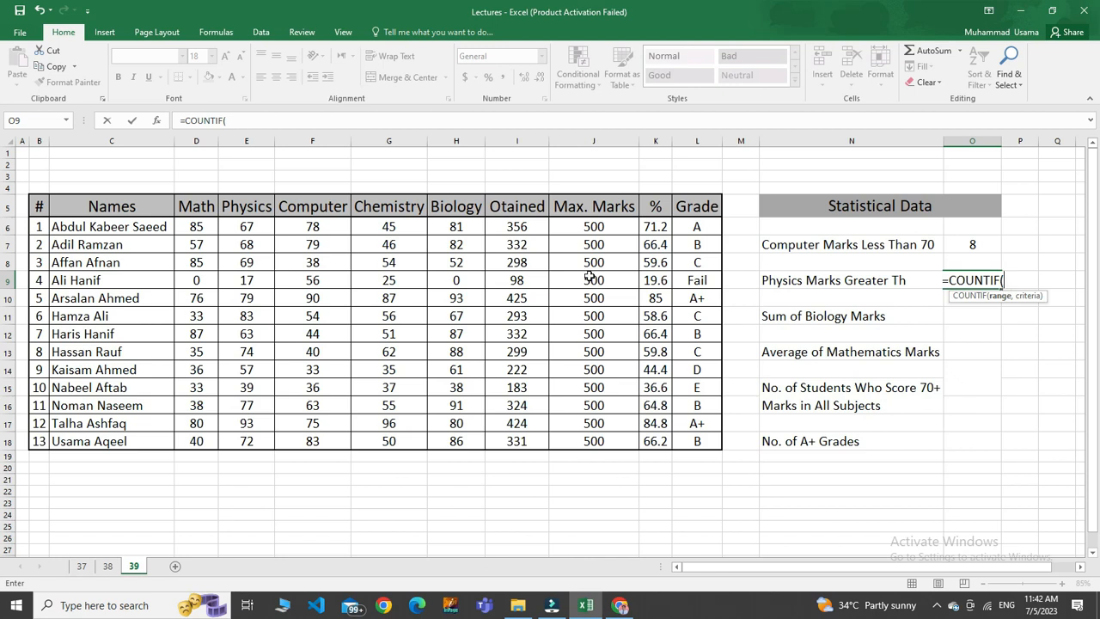
left_click_drag(246, 227, 248, 445)
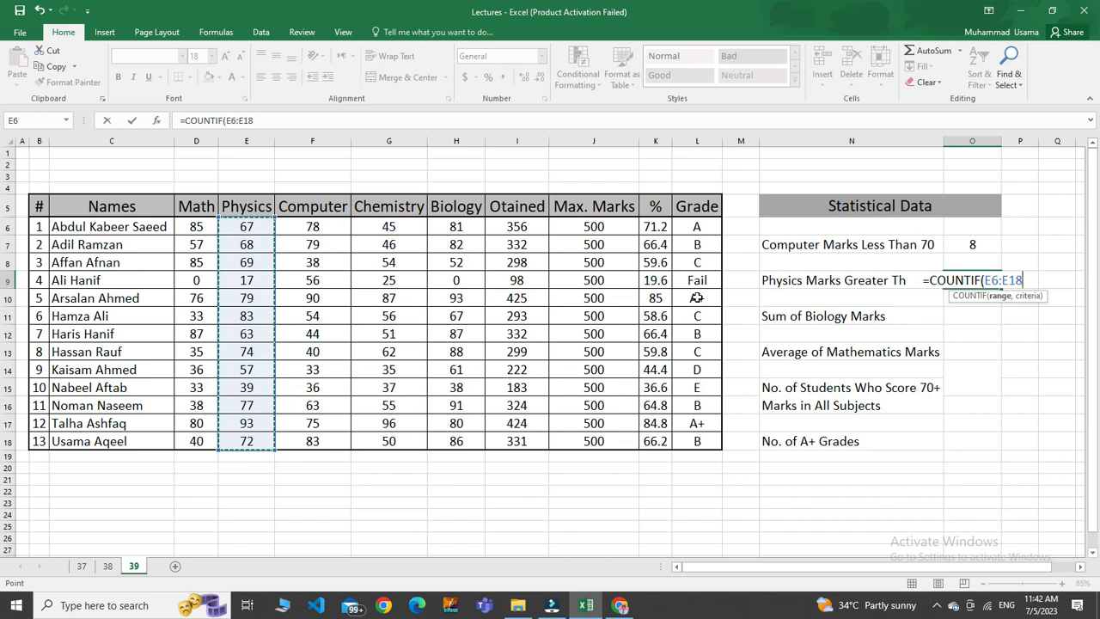
type(",")
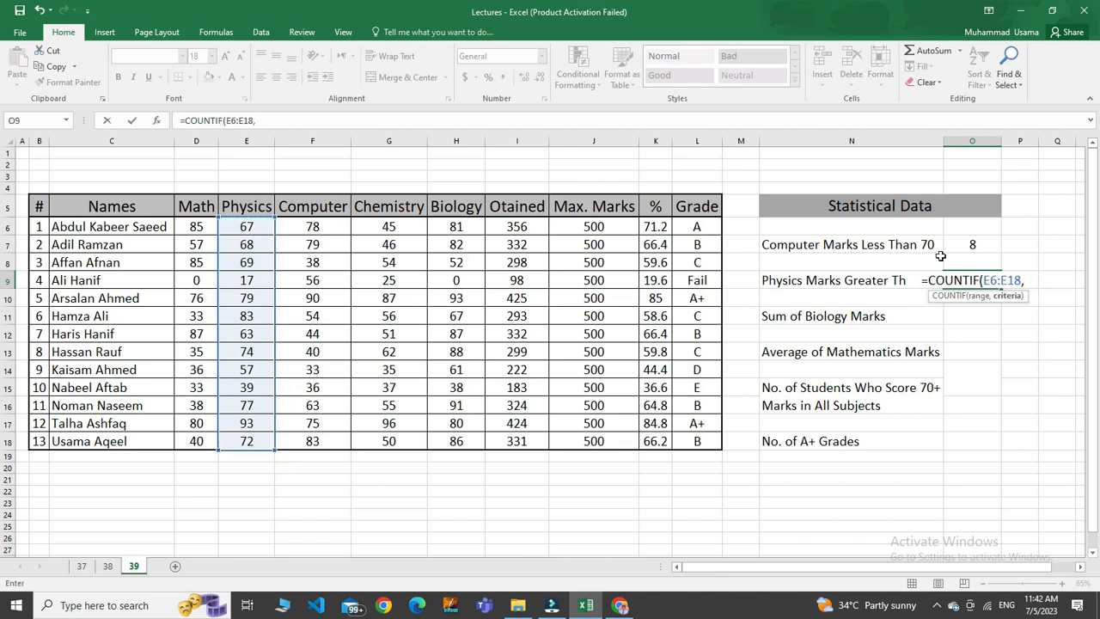
type(" \"")
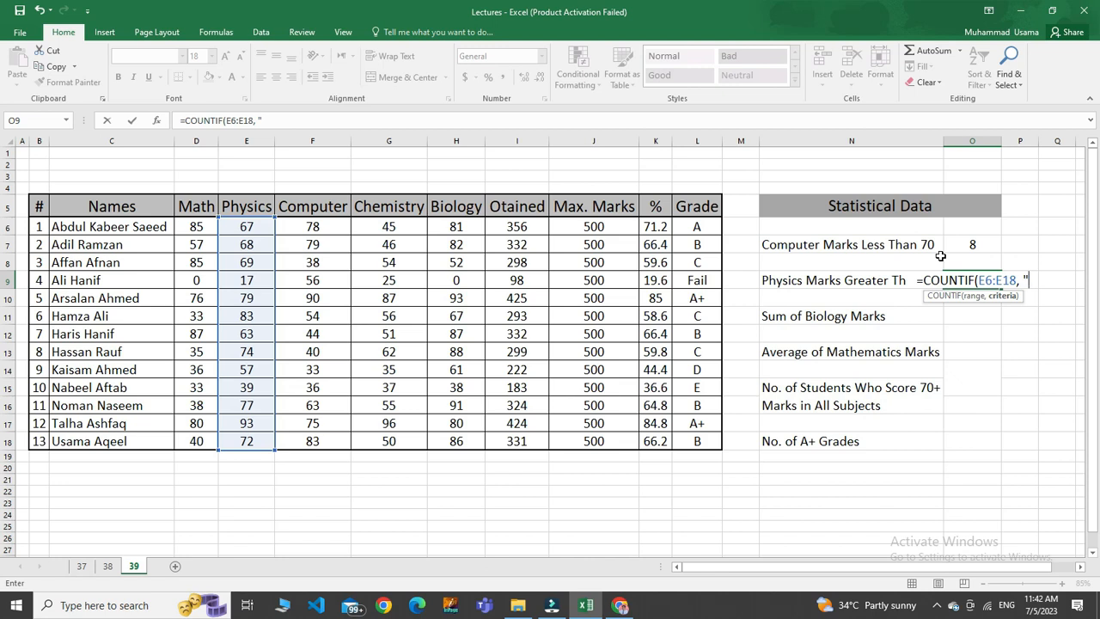
type(">60\"")
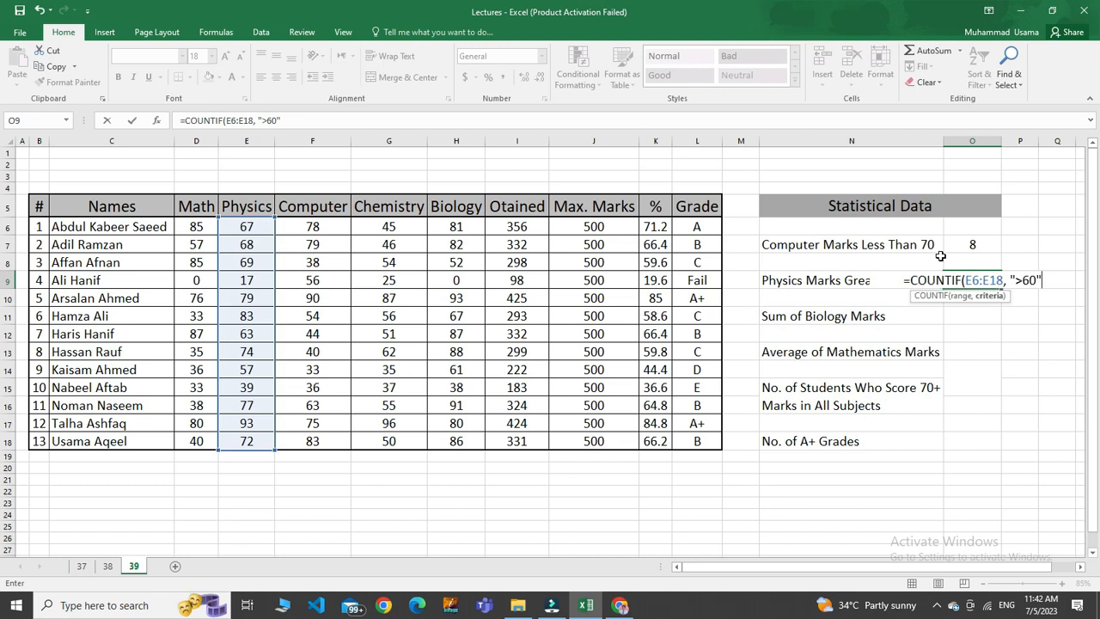
type(")")
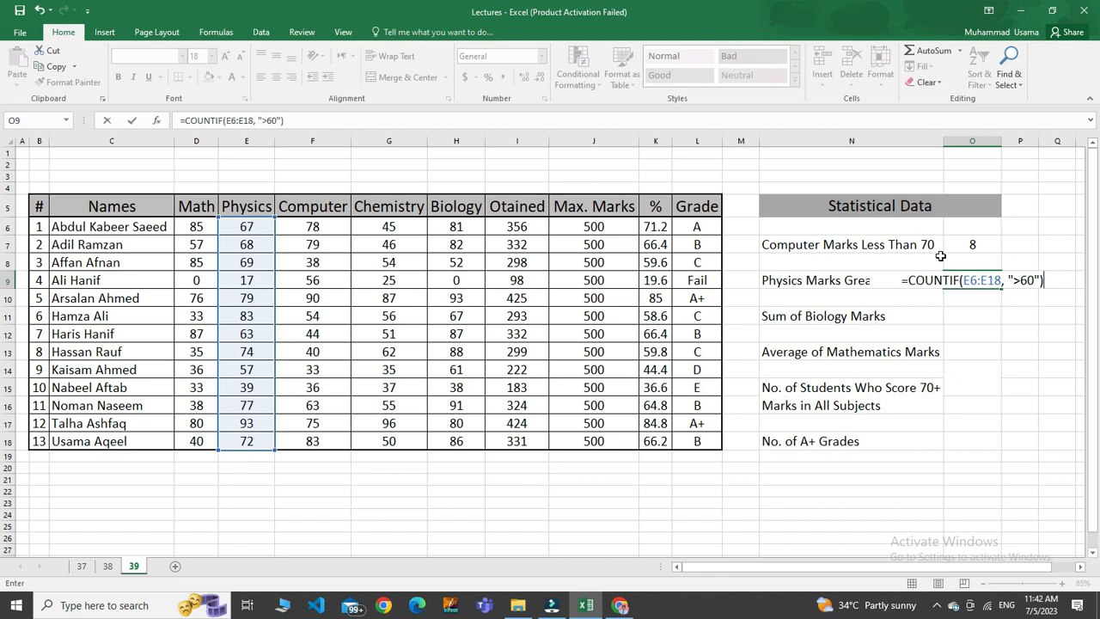
key("Return")
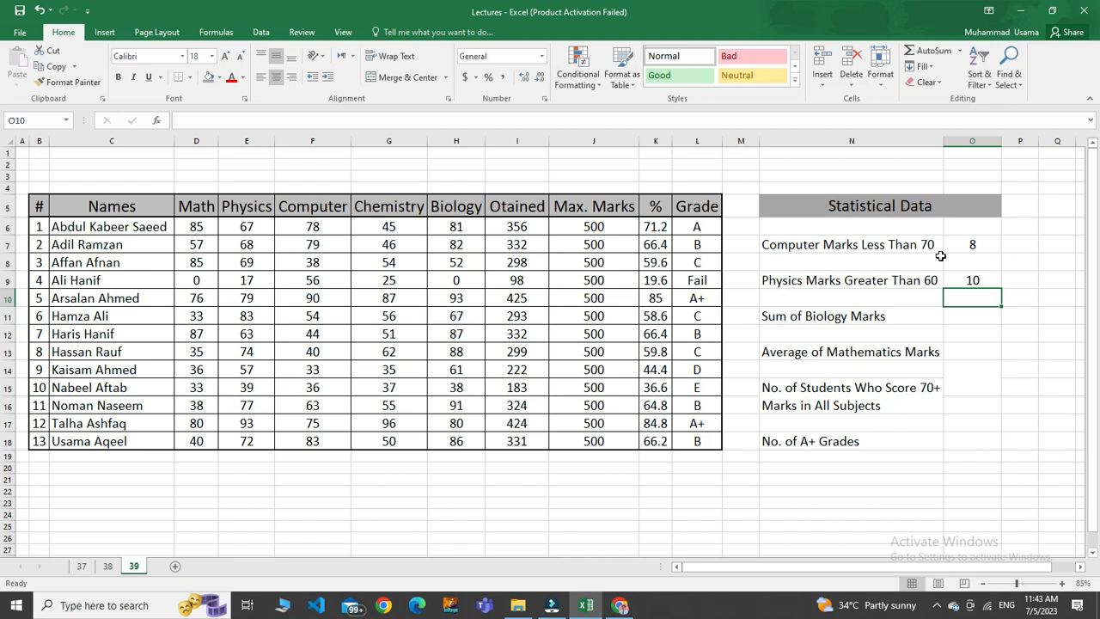
left_click_drag(239, 227, 250, 442)
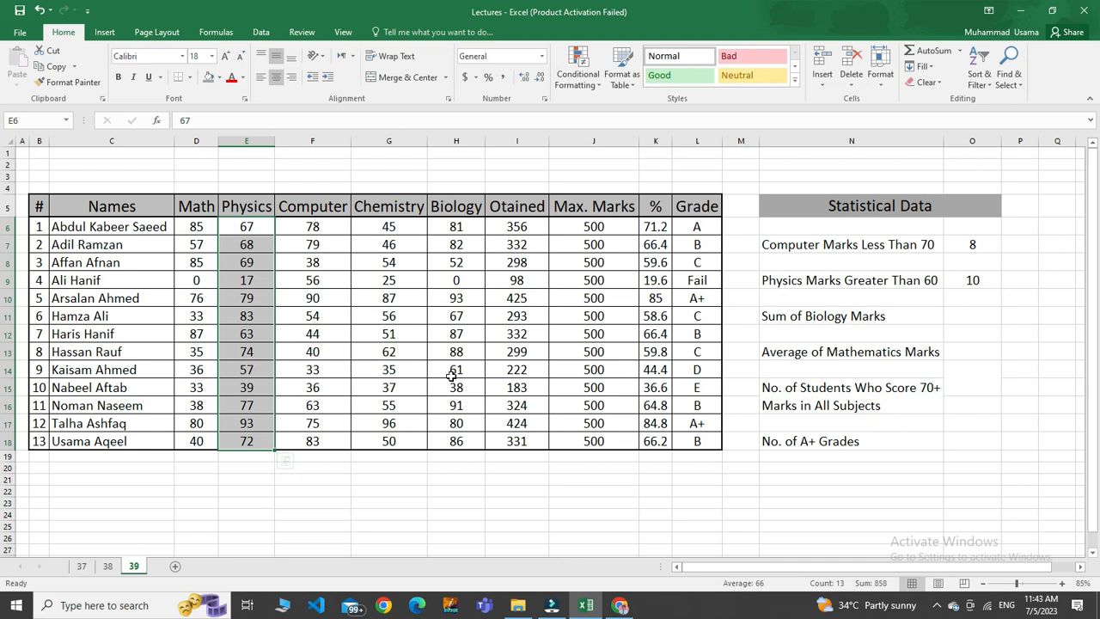
In O11, total the Biology marks with the formula =SUM(H6:H18).
left_click(798, 316)
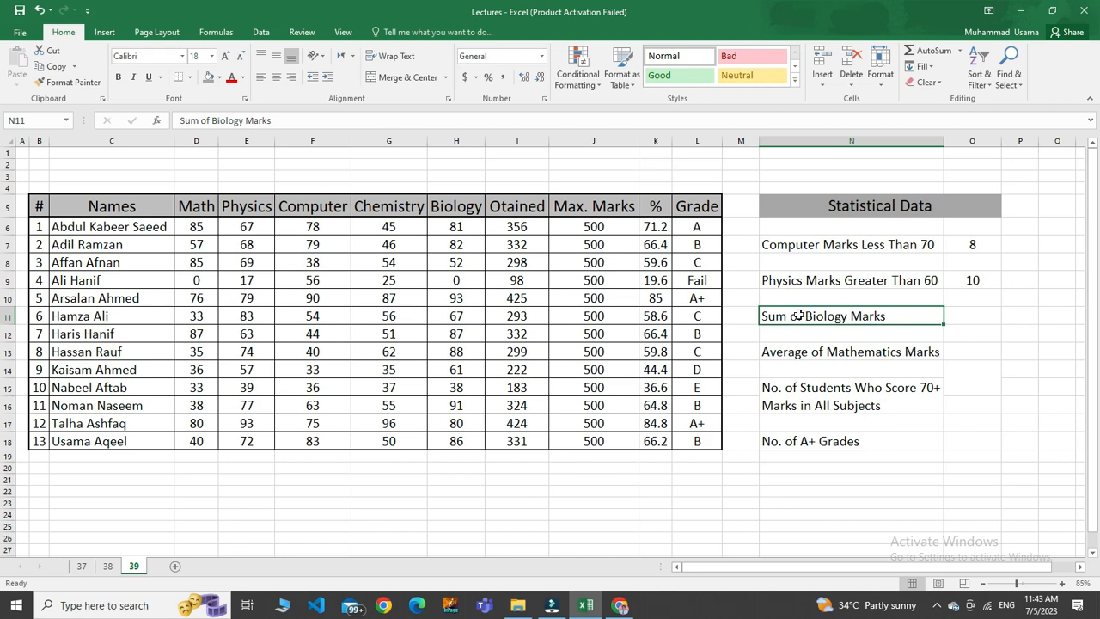
left_click(972, 314)
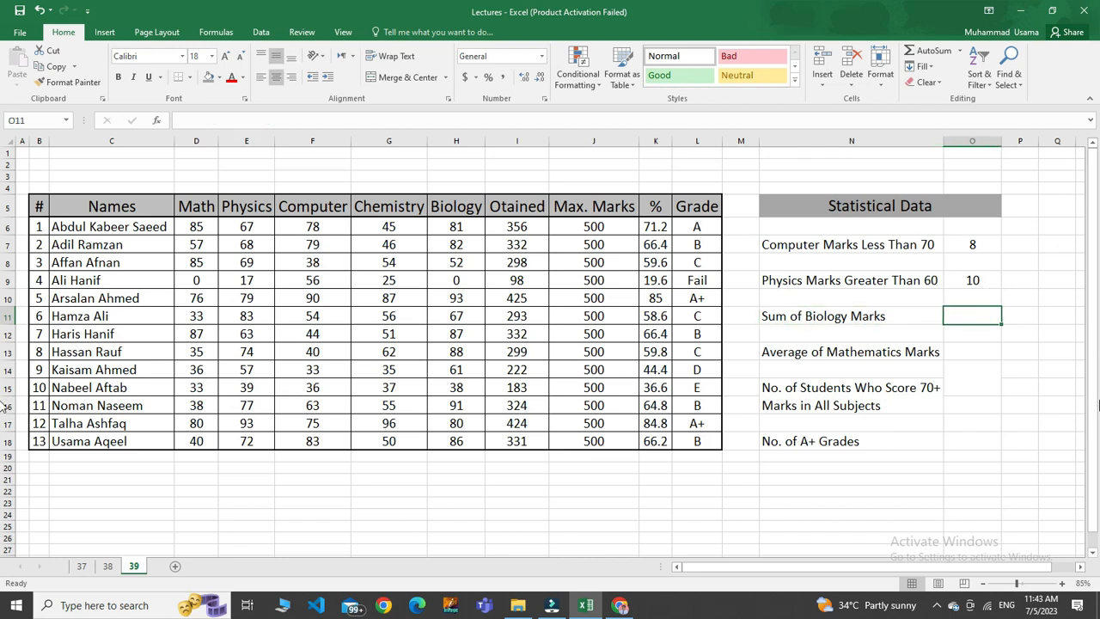
type("=s")
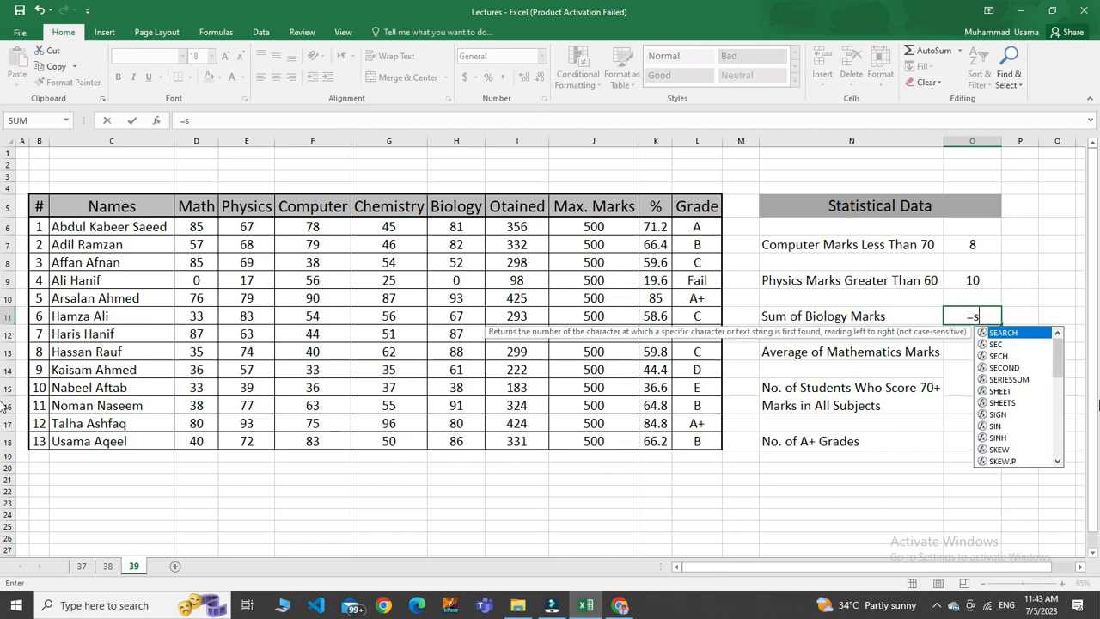
type("um")
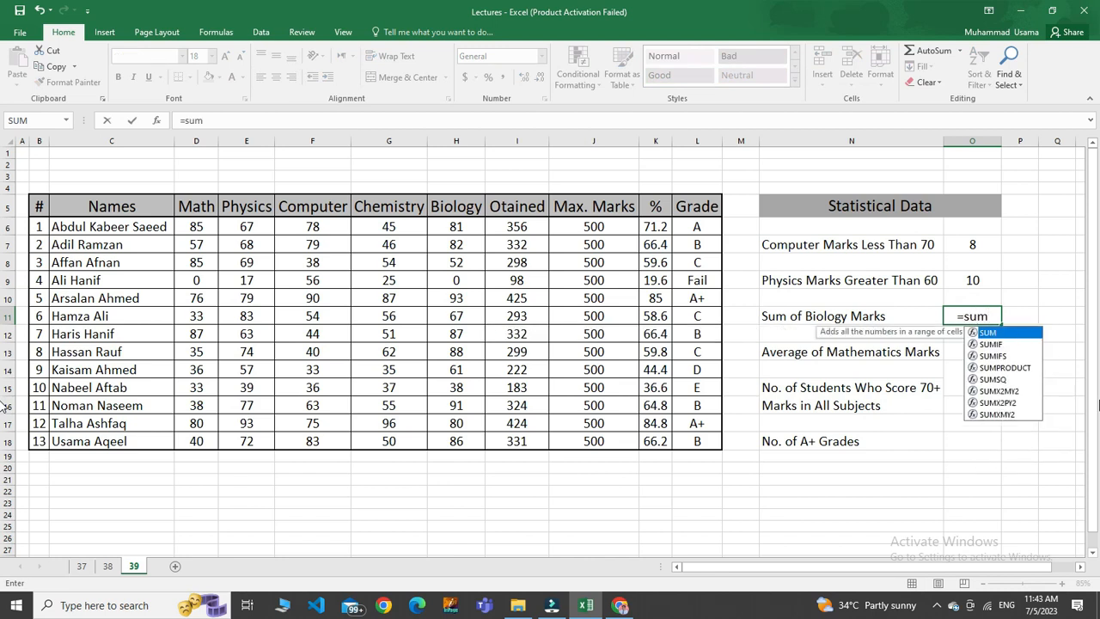
double_click(991, 333)
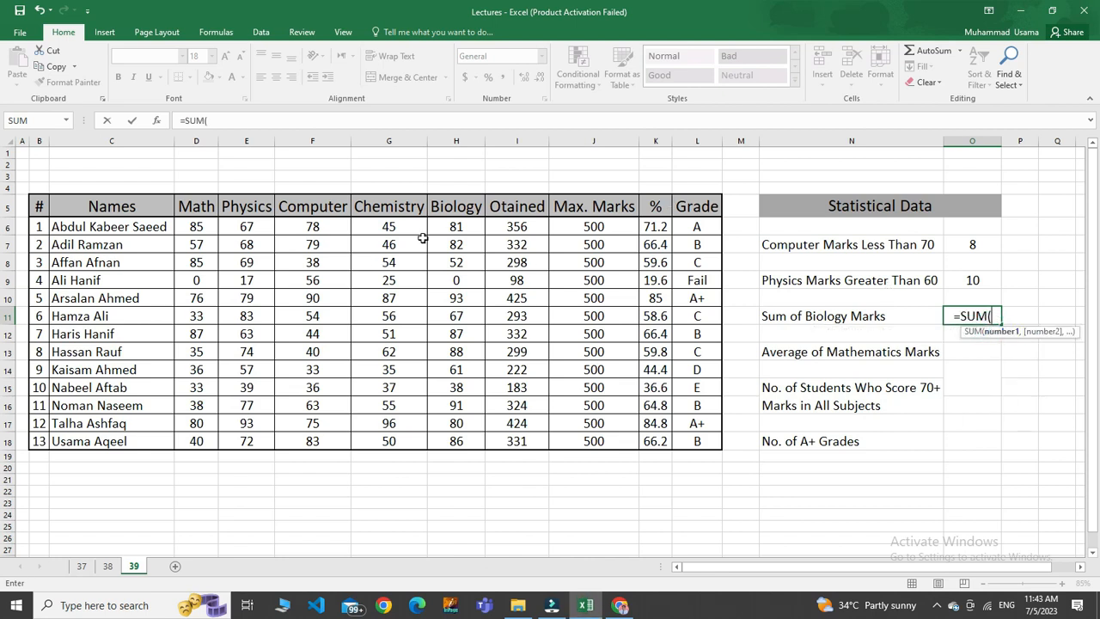
left_click_drag(438, 229, 464, 436)
type(")")
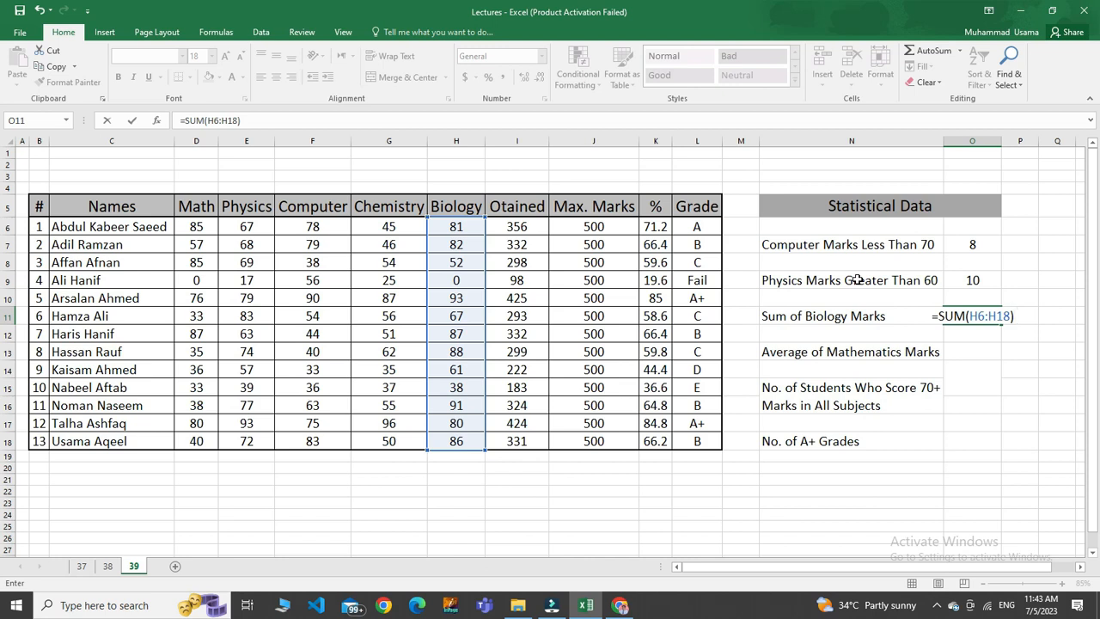
key("Return")
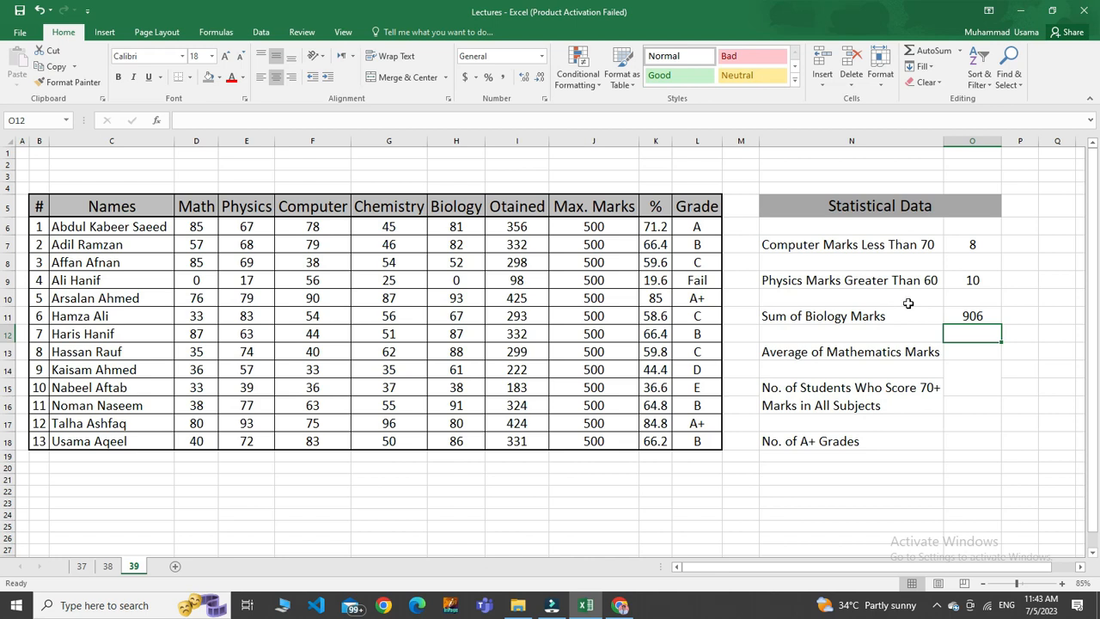
In O13, average the Mathematics marks with the formula =AVERAGE(D6:D18).
left_click(798, 347)
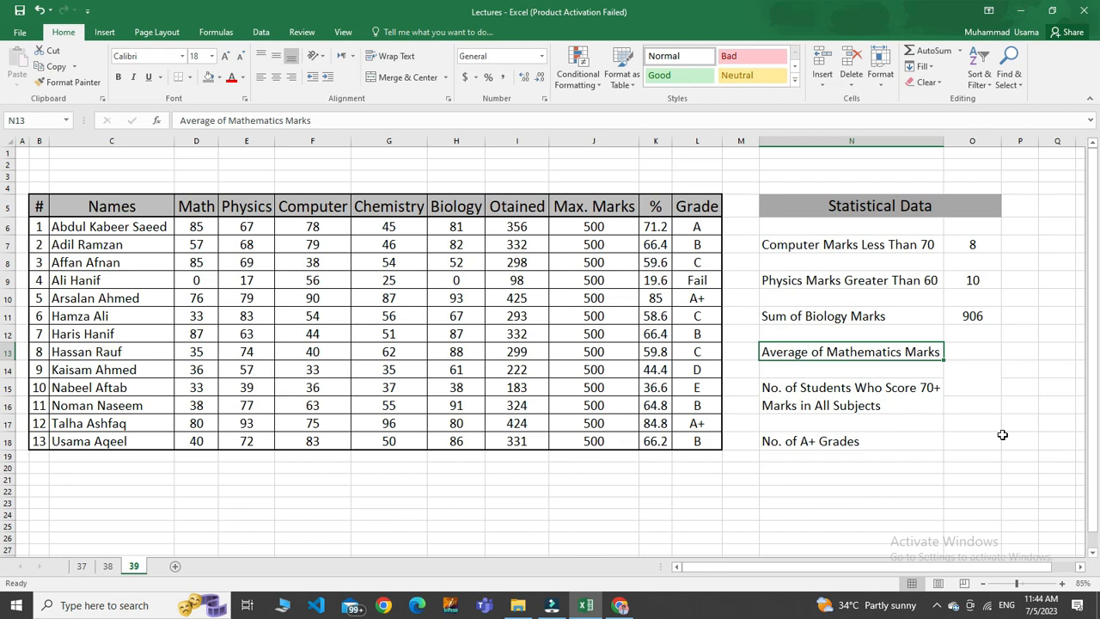
left_click(970, 350)
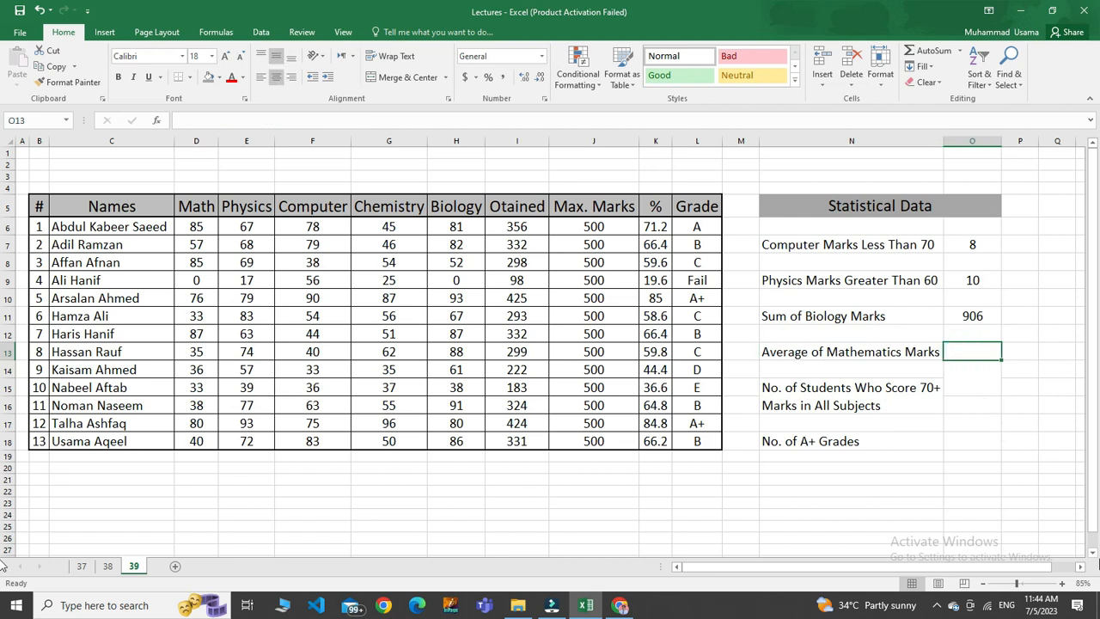
type("=a")
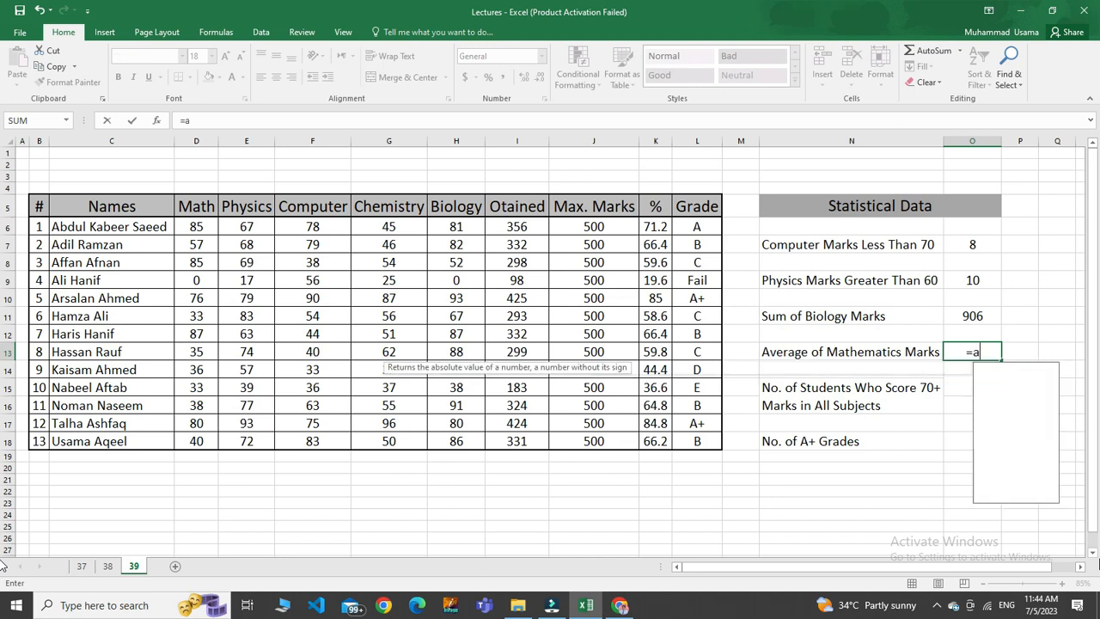
type("verage")
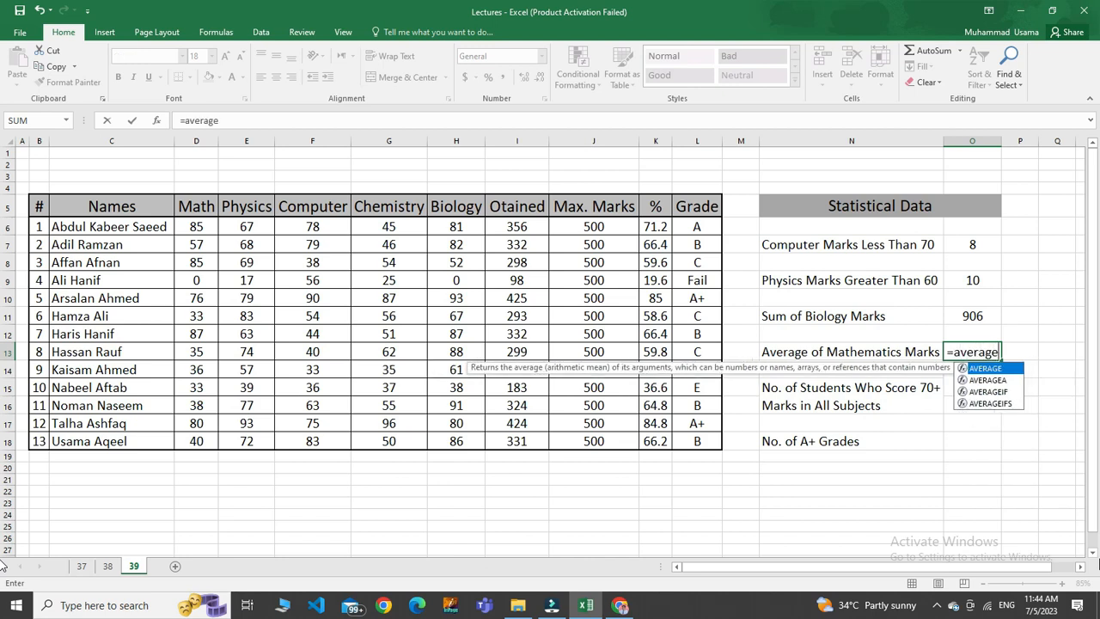
left_click(985, 369)
left_click(982, 370)
left_click(982, 372)
double_click(982, 371)
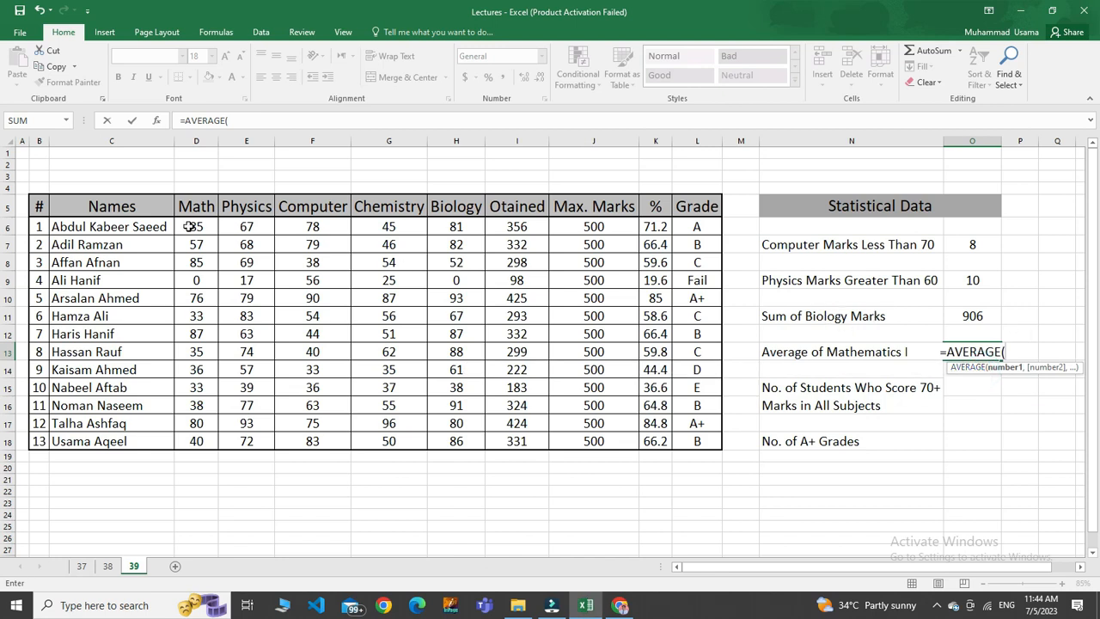
left_click_drag(189, 227, 196, 443)
type(")")
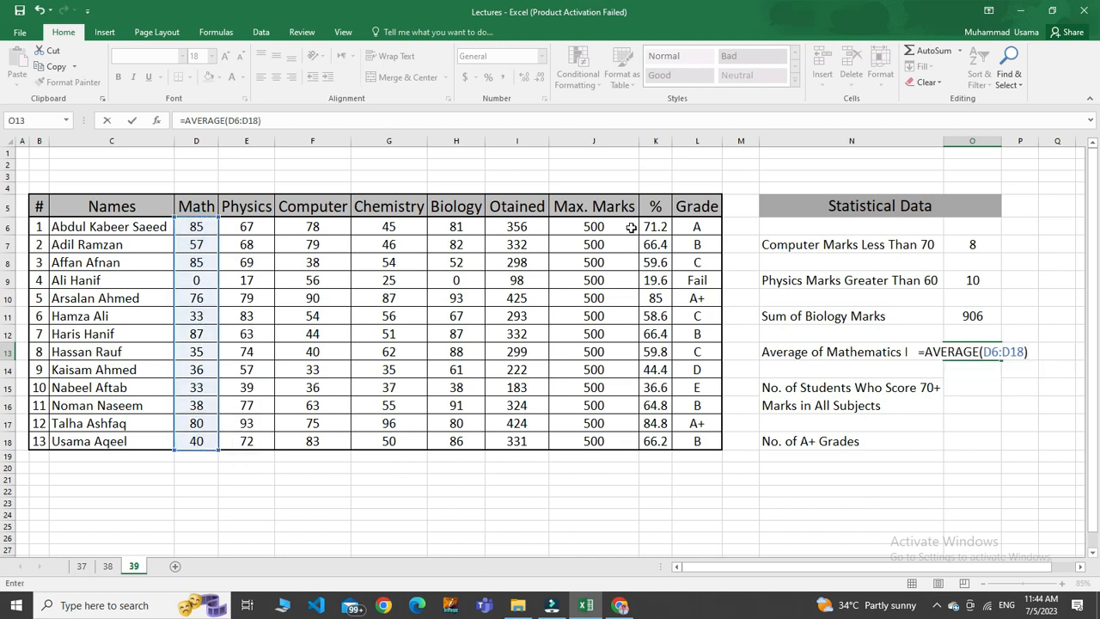
key("Return")
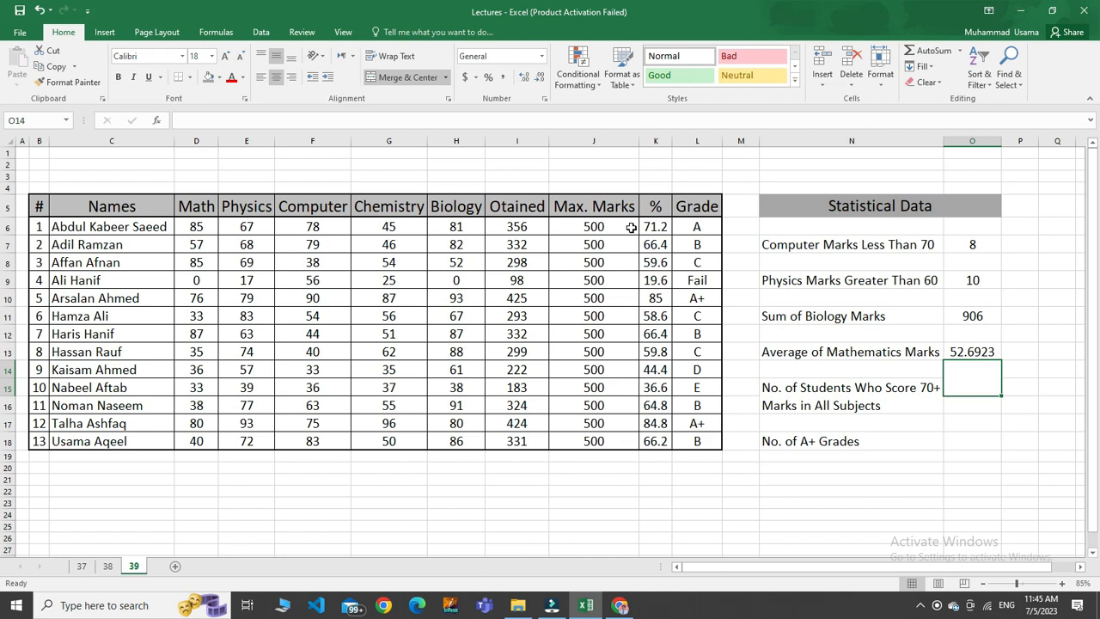
Unmerge O14:O15, and merge and centre O15:O16 as the result cell for students scoring 70+ in all subjects.
left_click(379, 79)
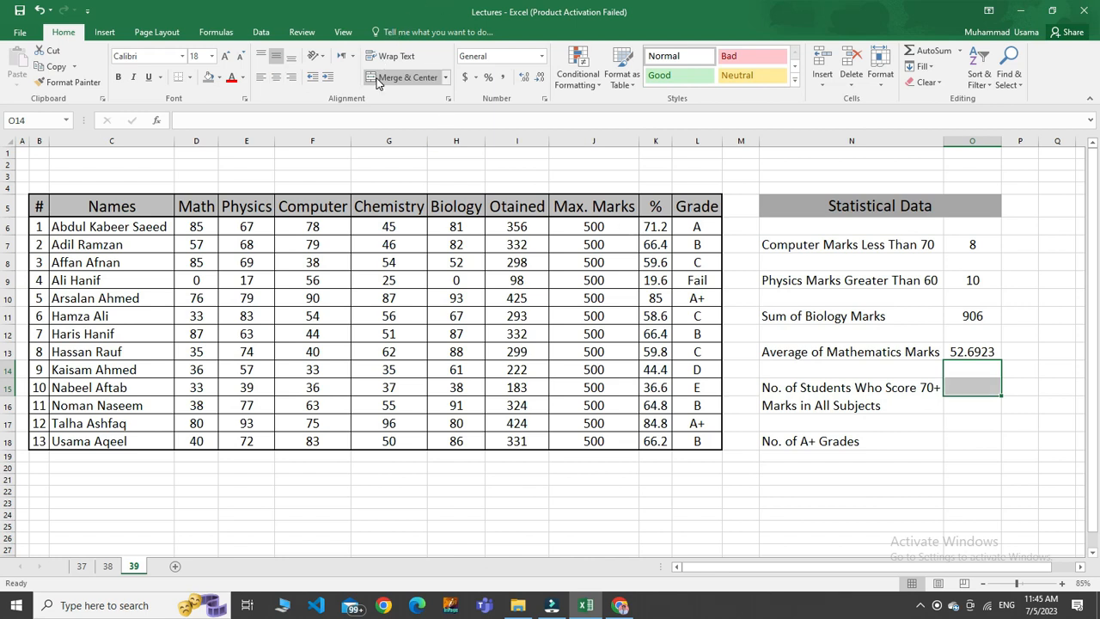
double_click(976, 391)
left_click(989, 434)
left_click_drag(984, 391, 984, 401)
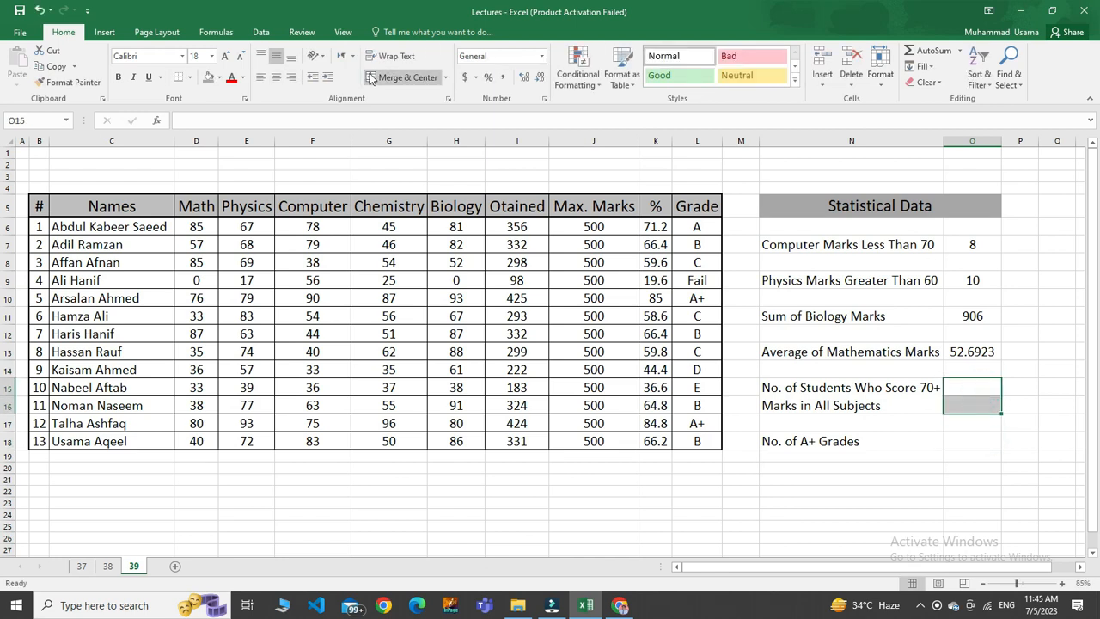
left_click(397, 77)
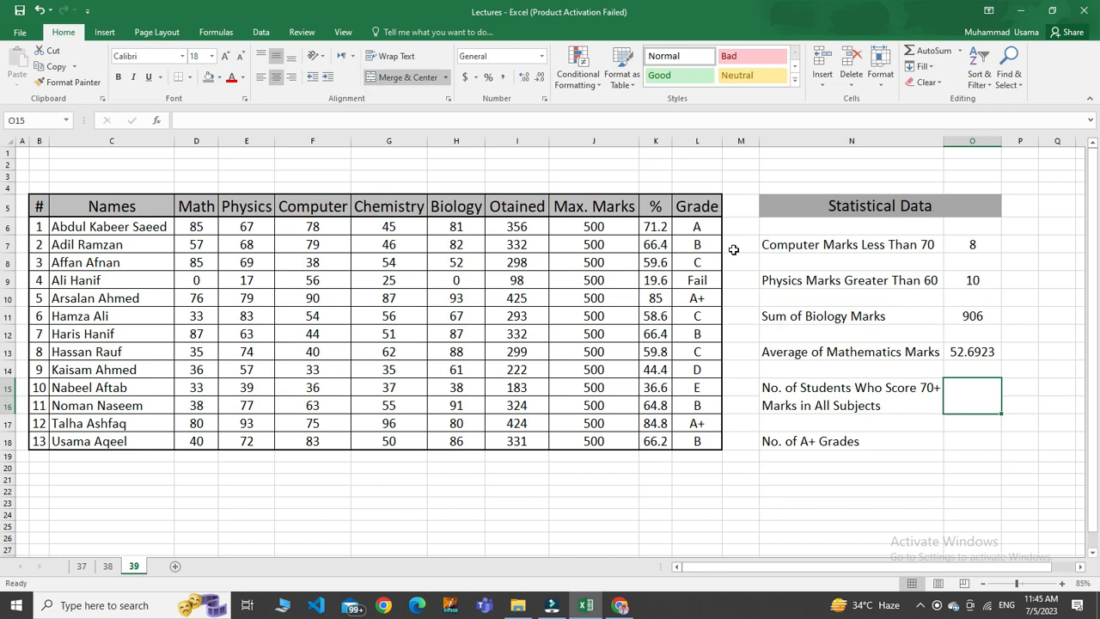
In merged cell O15, count the Math marks above 70 with the formula =COUNTIFS(D6:D18, ">70").
key("F2")
type("=co")
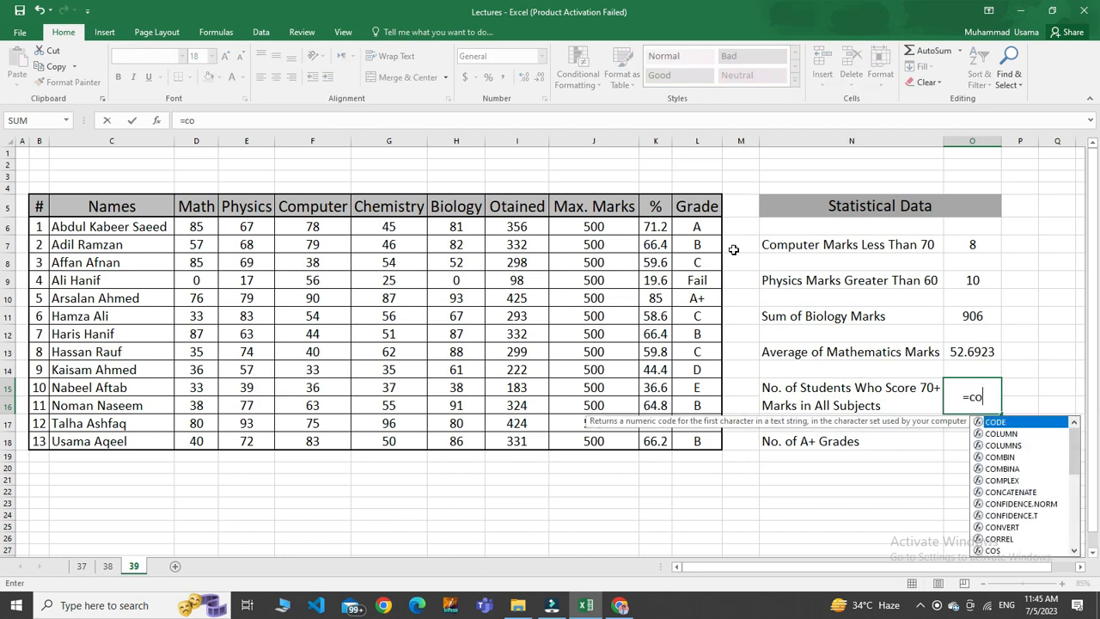
type("un")
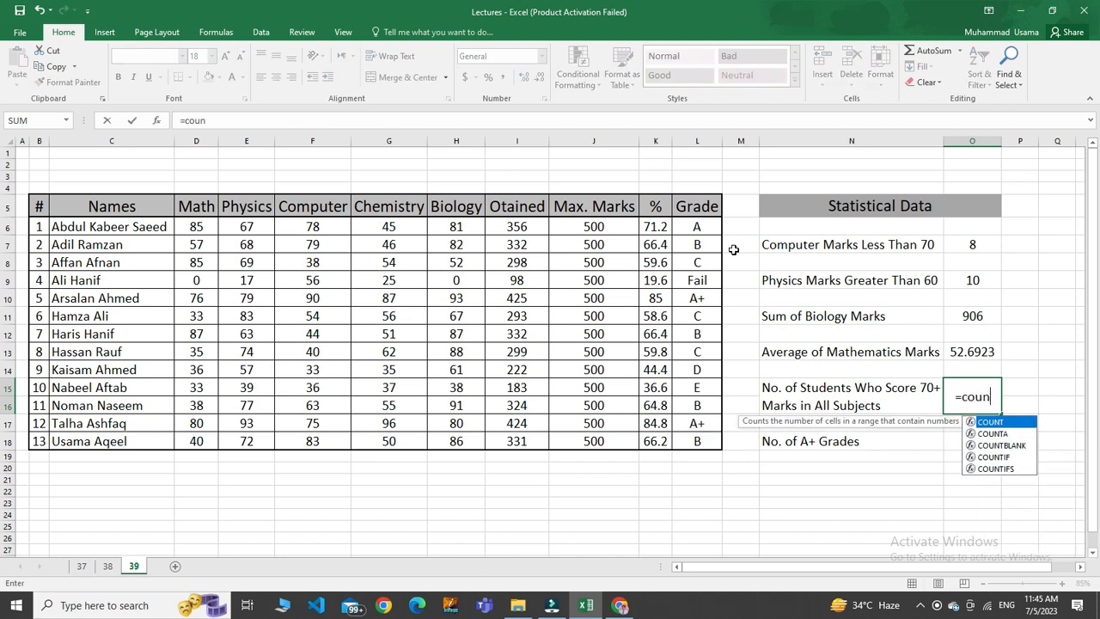
type("tif")
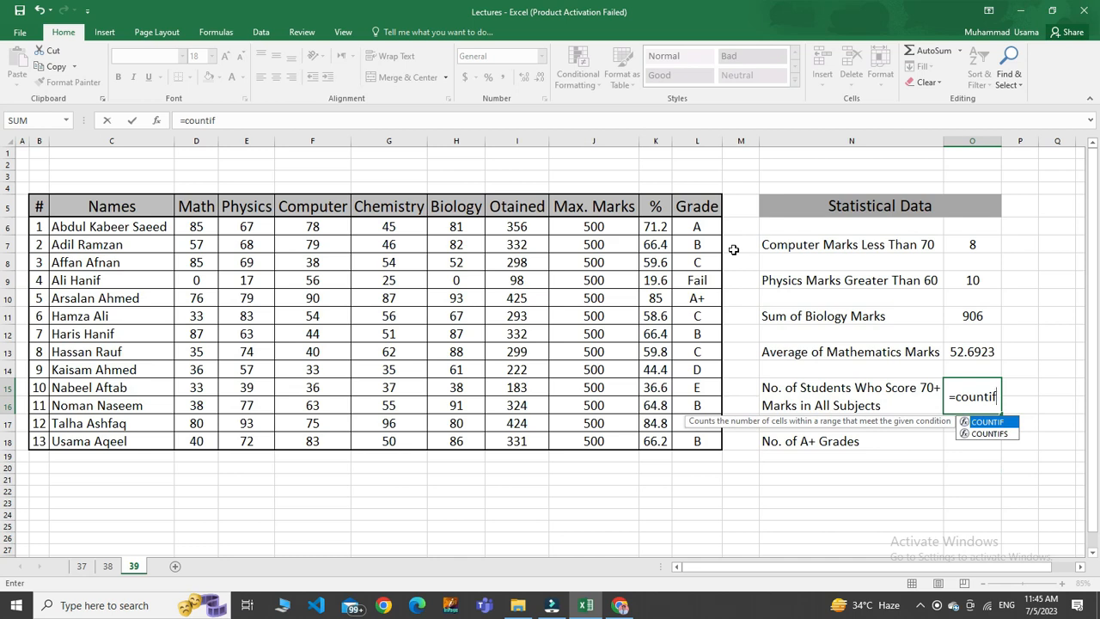
type("s")
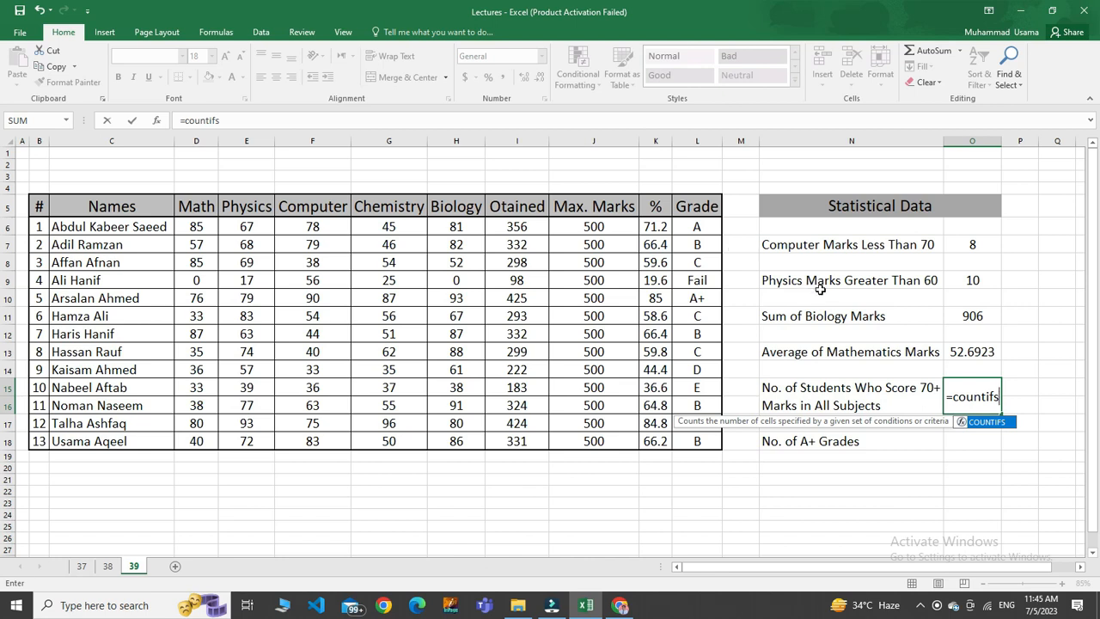
left_click(991, 425)
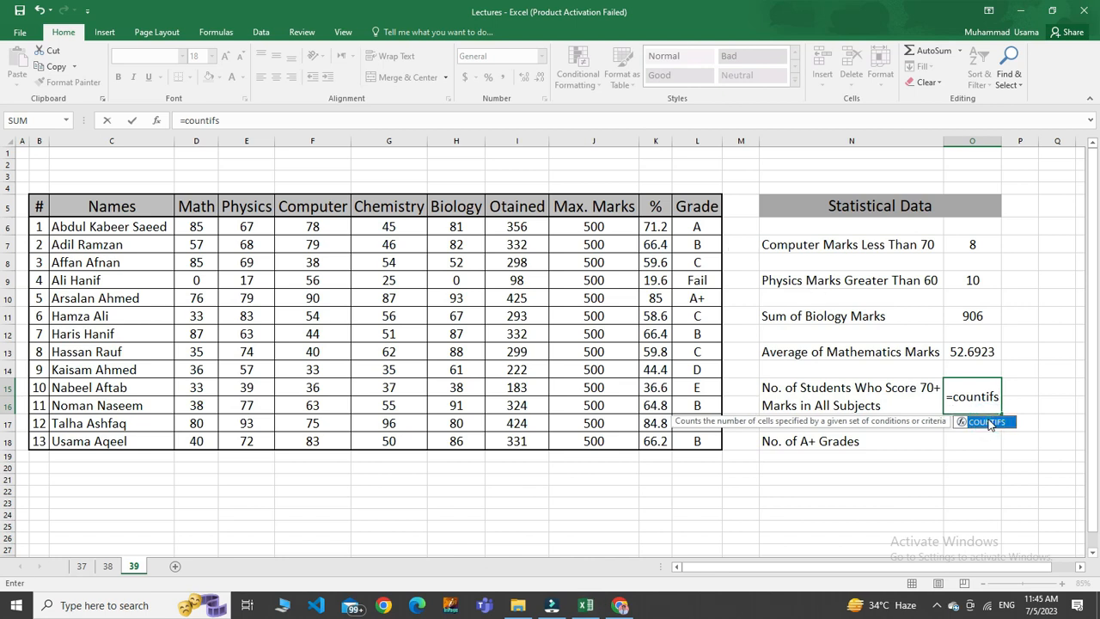
double_click(991, 423)
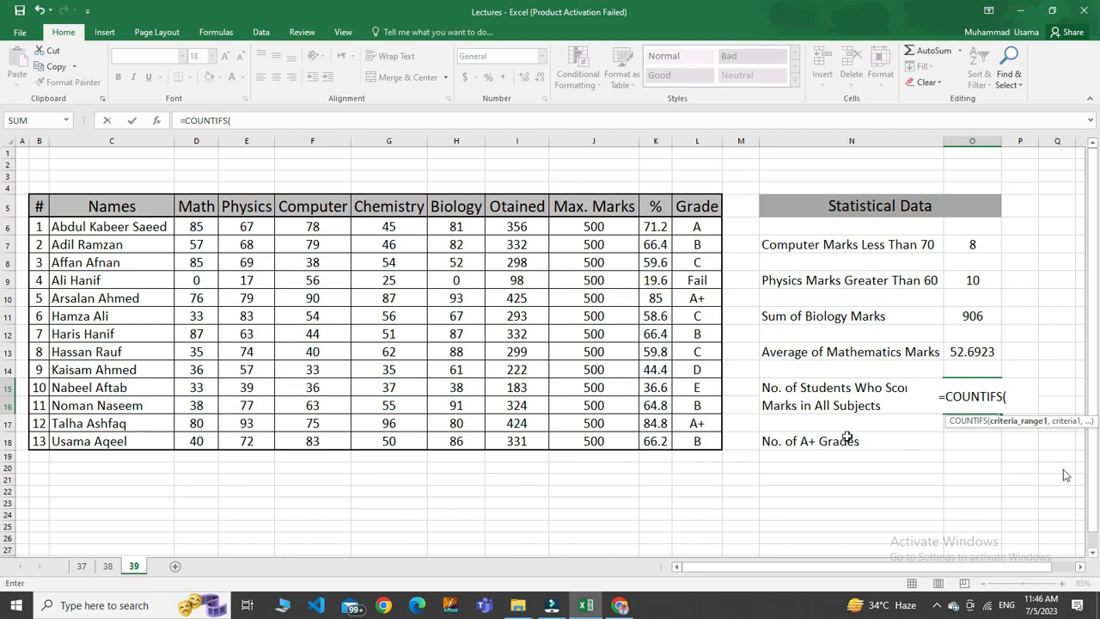
left_click(197, 227)
left_click_drag(197, 246, 198, 441)
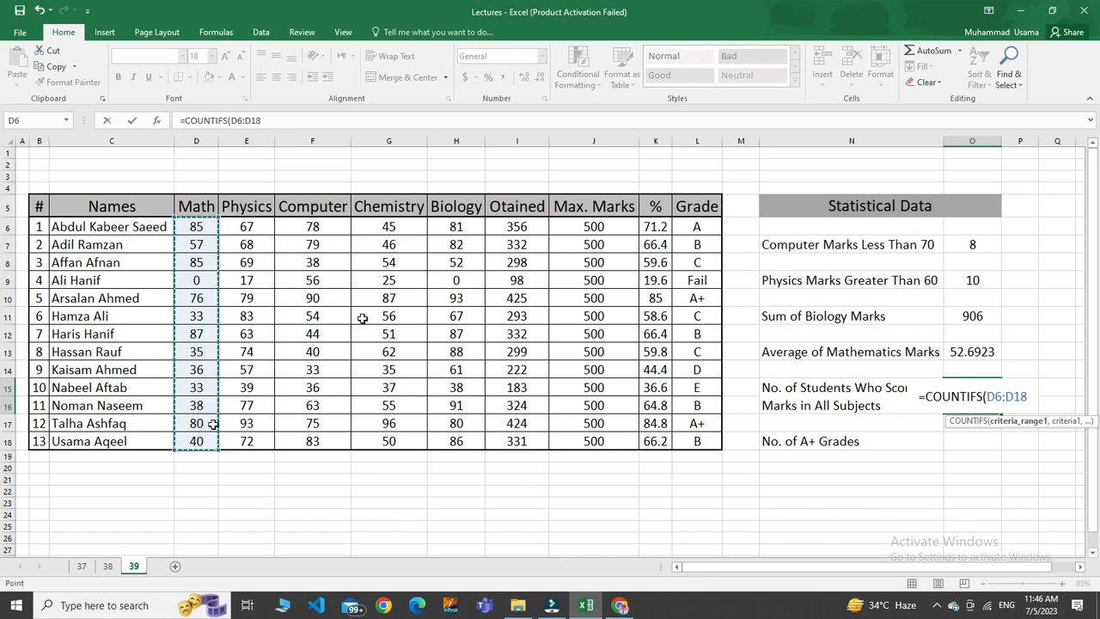
type(", ")
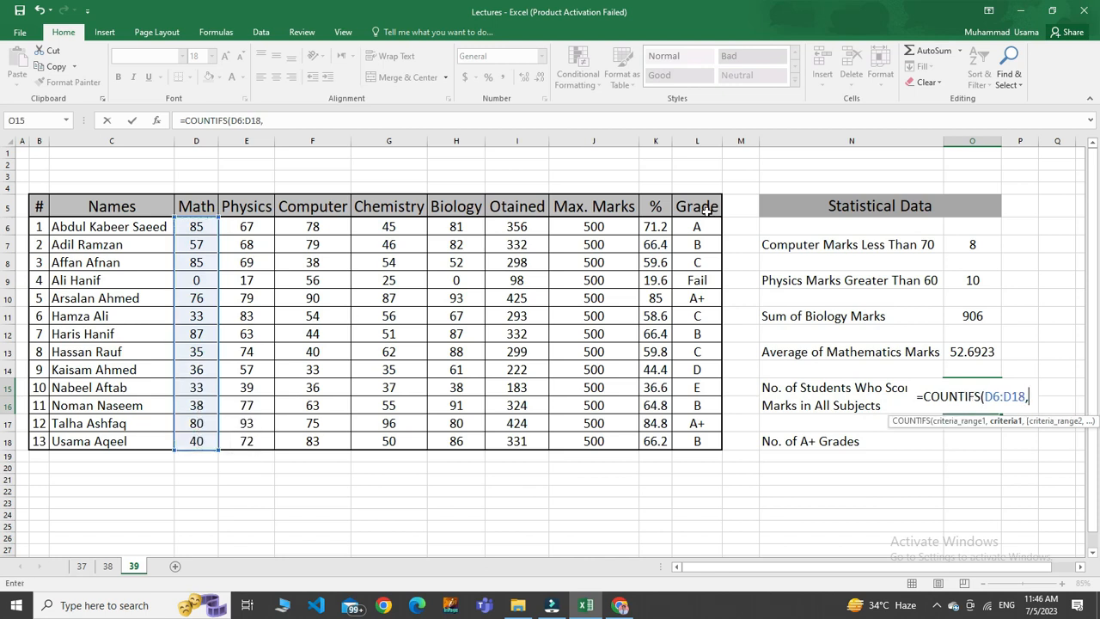
type("\"")
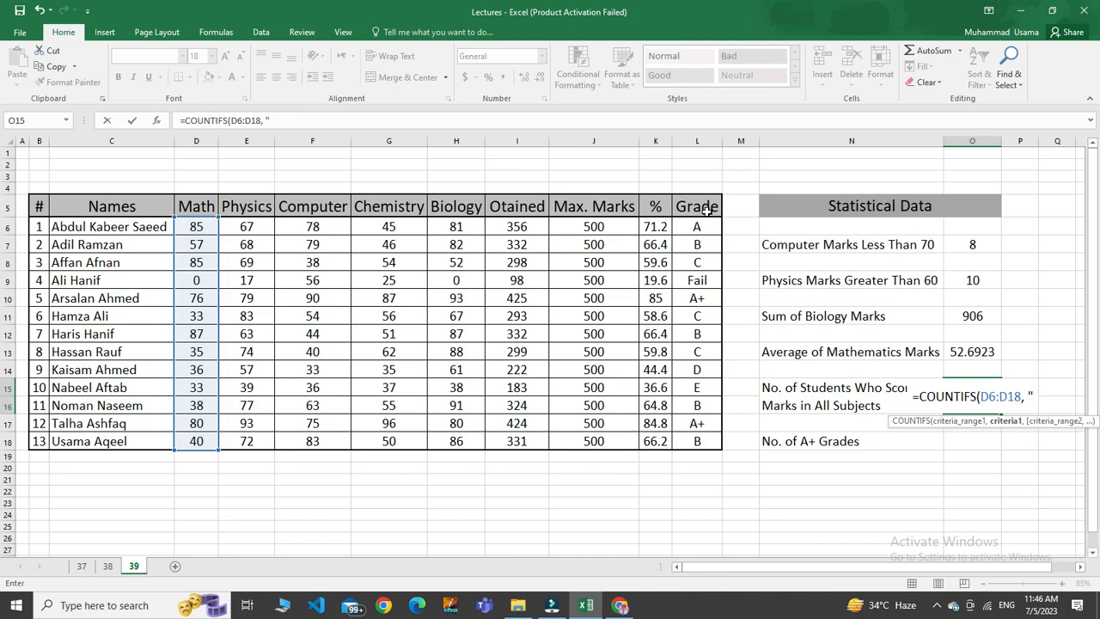
type("<")
key("BackSpace")
type(">")
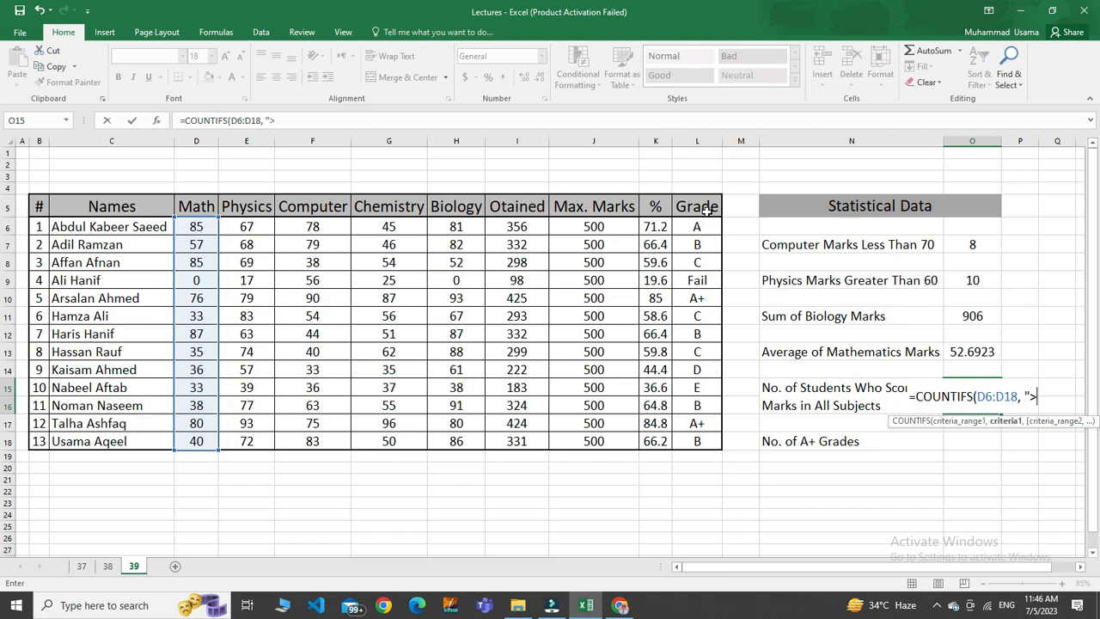
type("70\"")
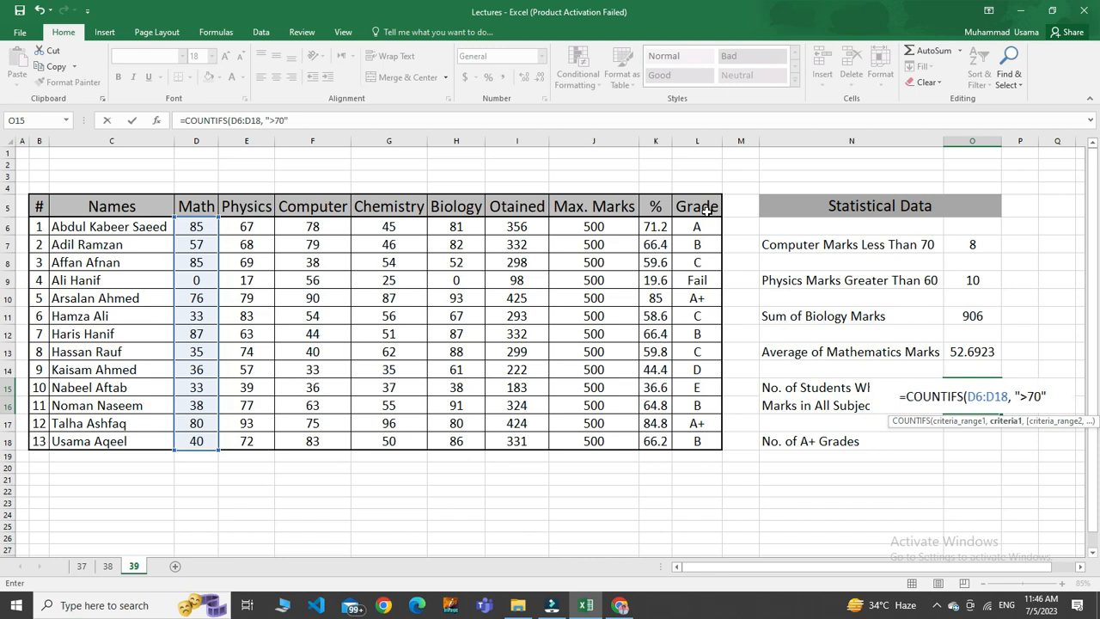
key("ctrl+Return")
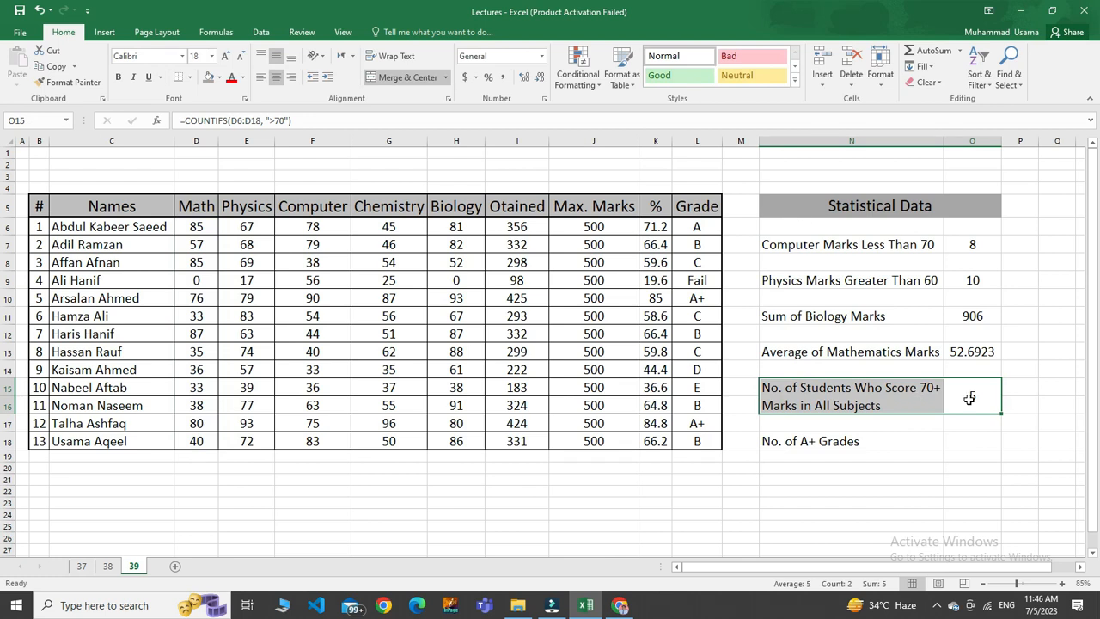
Edit the COUNTIFS formula in O15, copy its ">70" criterion and add the Physics condition E6:E18, ">70".
double_click(970, 398)
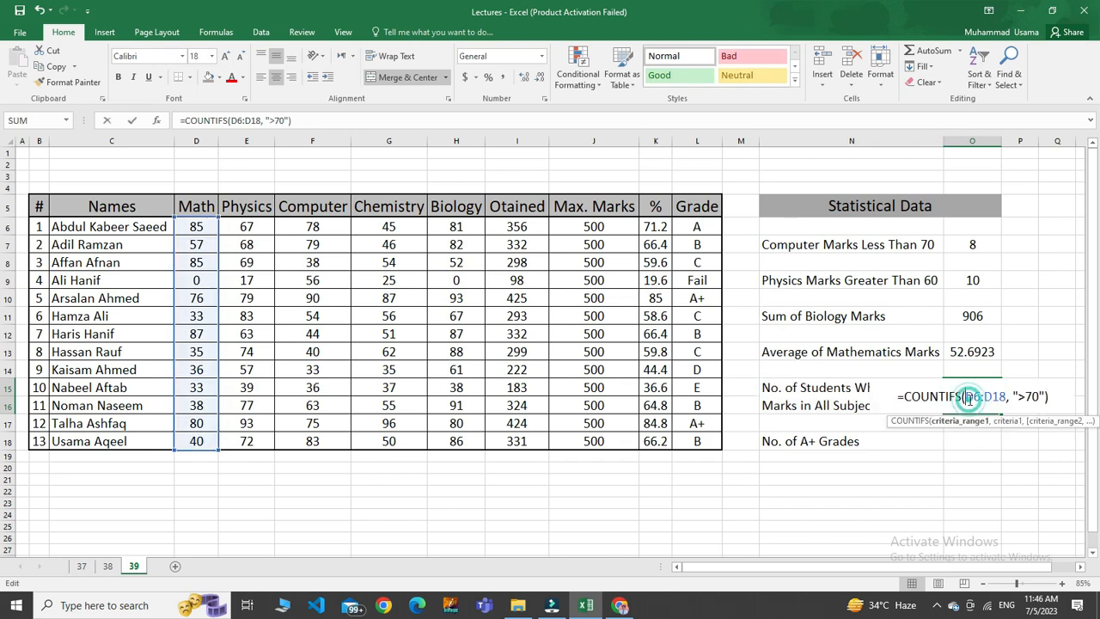
right_click(1024, 391)
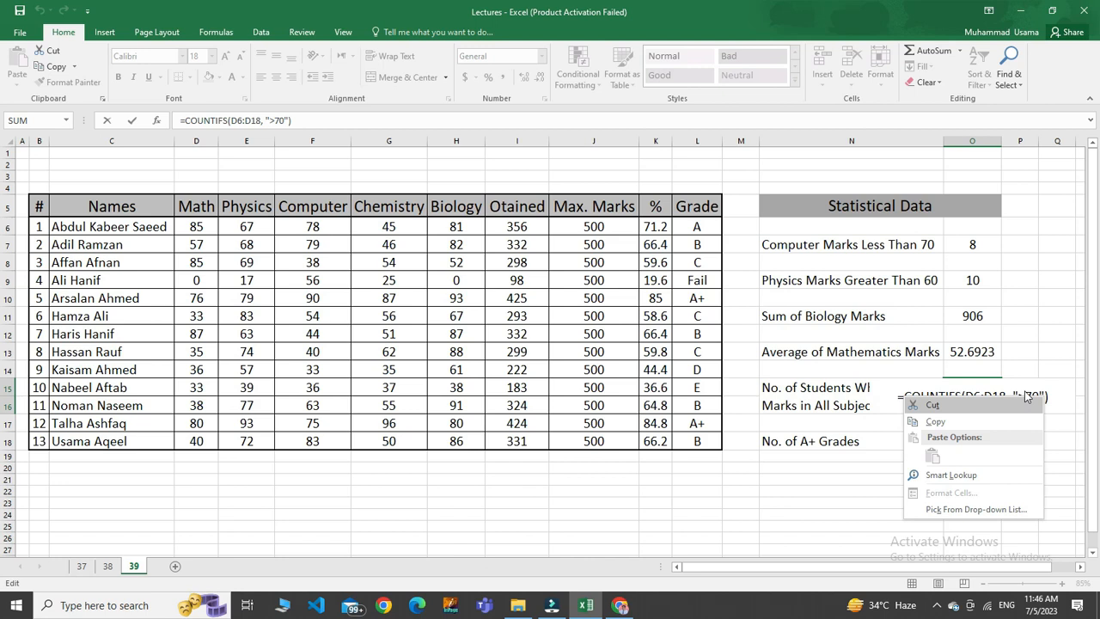
key("Escape")
right_click(1034, 393)
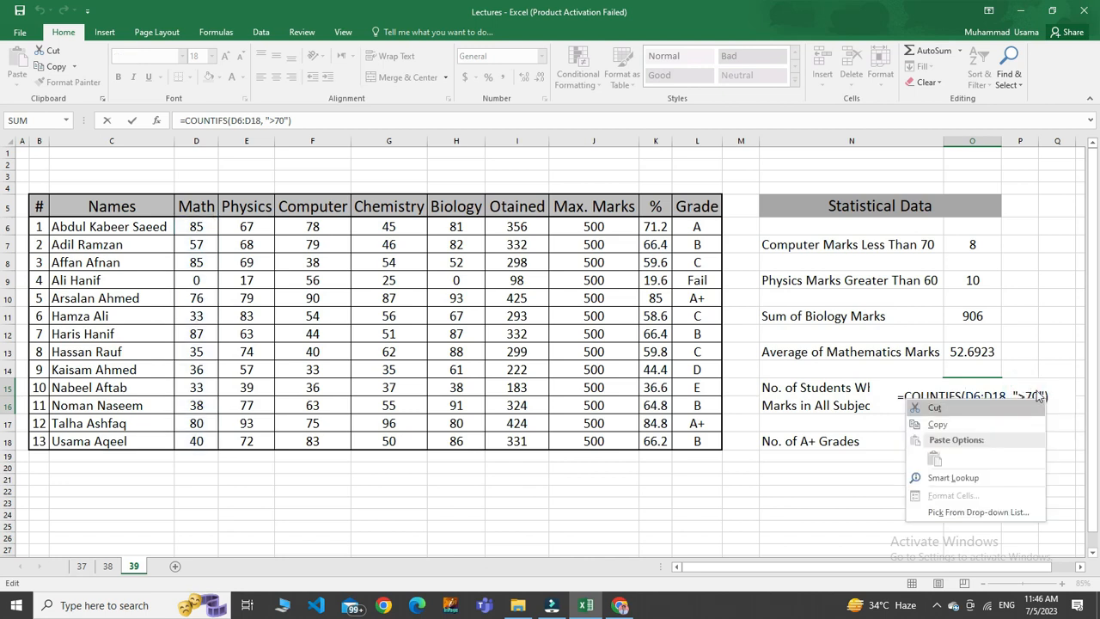
left_click(1037, 393)
left_click_drag(1041, 396, 1009, 396)
key("ctrl+c")
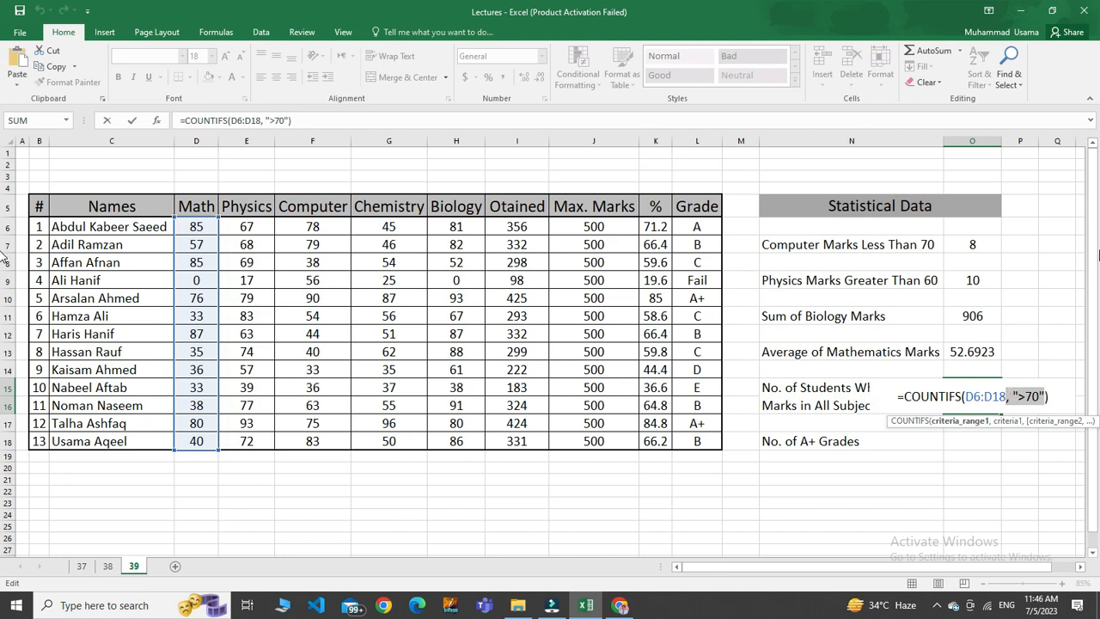
key("Right")
key("Right")
type(",")
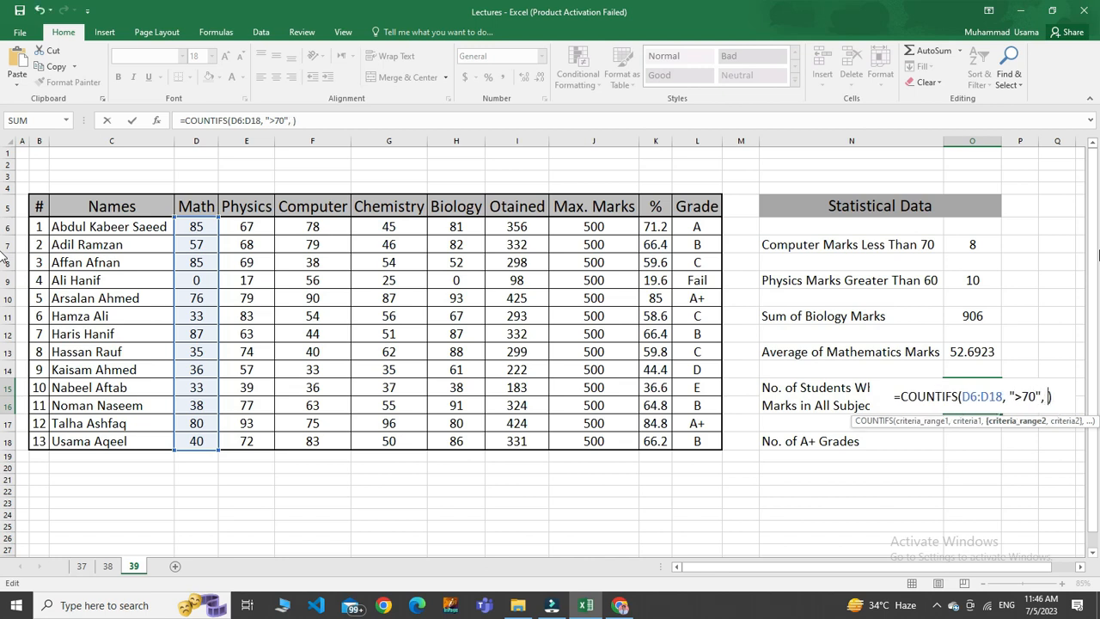
left_click_drag(247, 231, 247, 442)
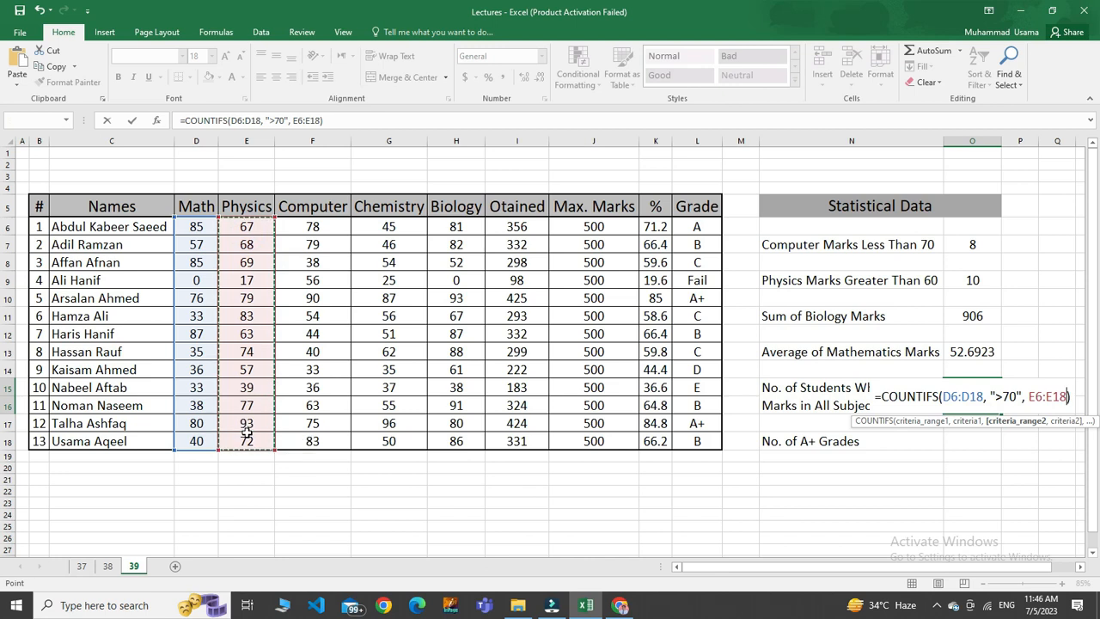
type(", \">70\"")
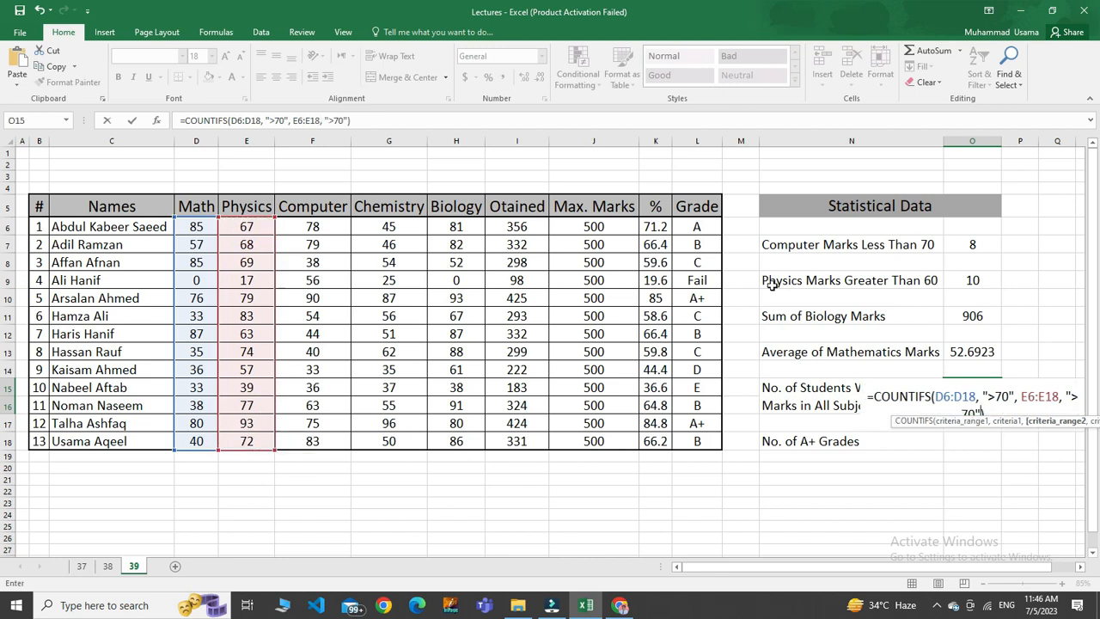
type(",")
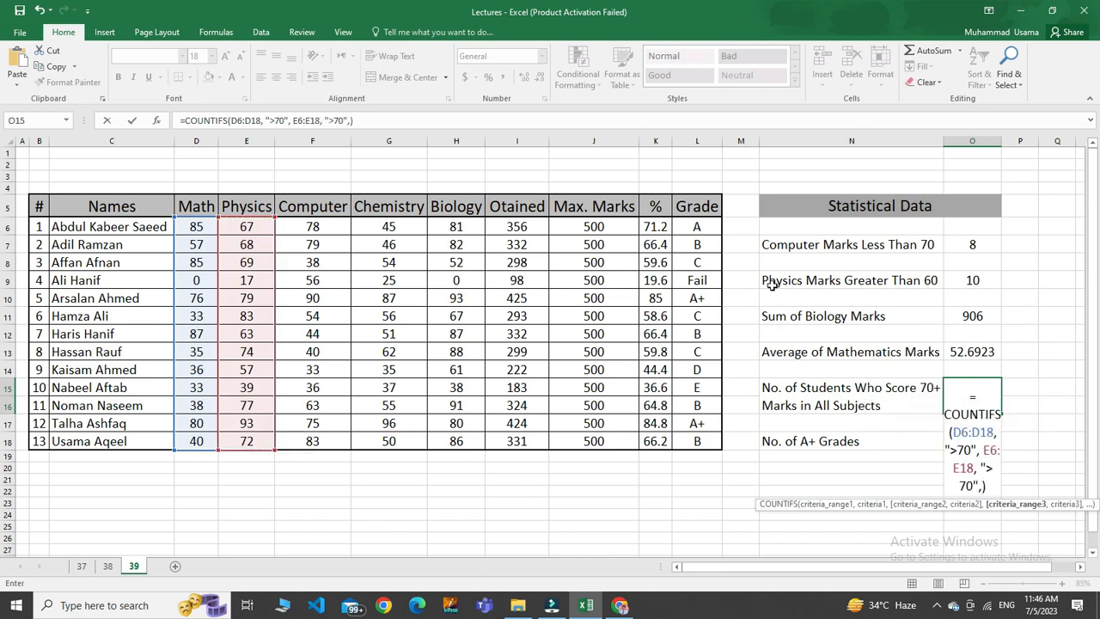
Add the Computer condition F6:F18, ">70" and the Chemistry condition G6:G18, ">70" to the COUNTIFS formula.
left_click_drag(308, 227, 312, 441)
type(", \">70\")")
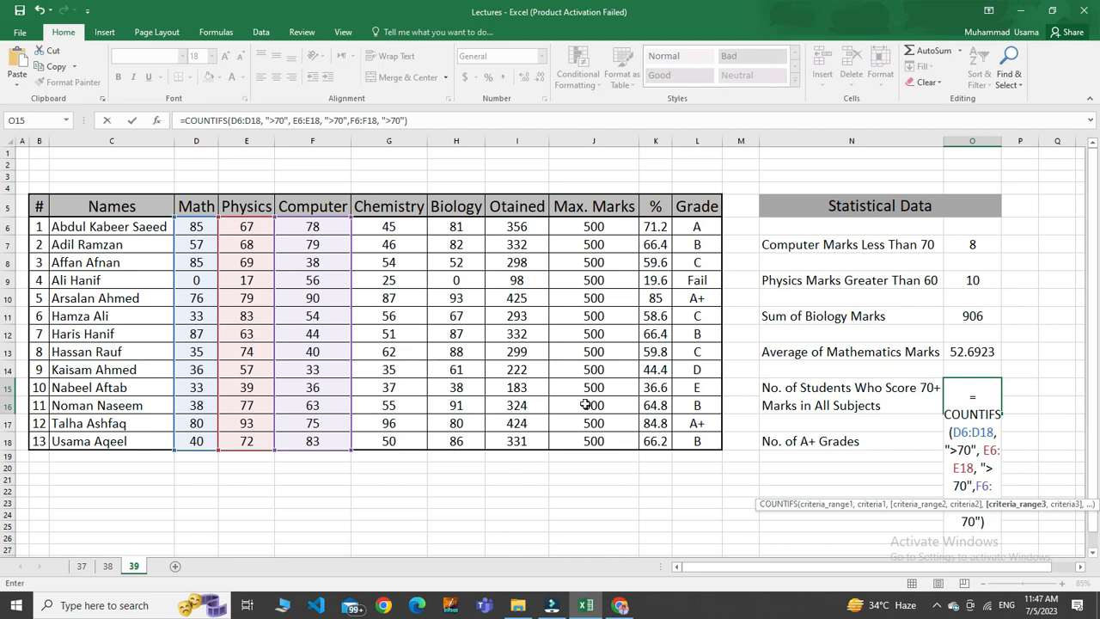
type(",")
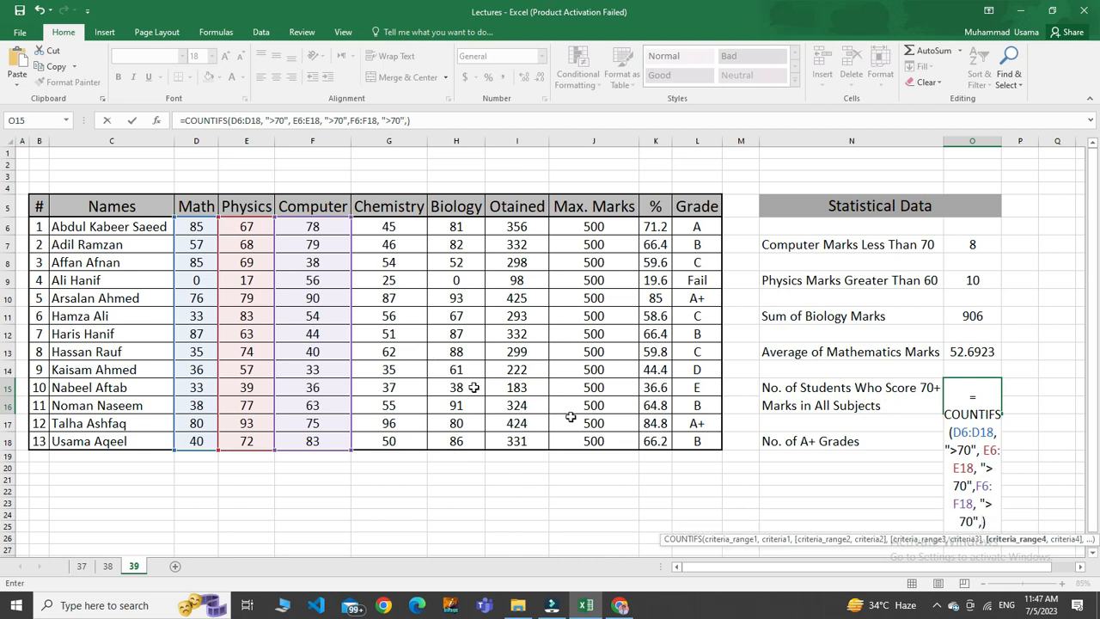
left_click_drag(391, 229, 391, 441)
type(", \">70\")")
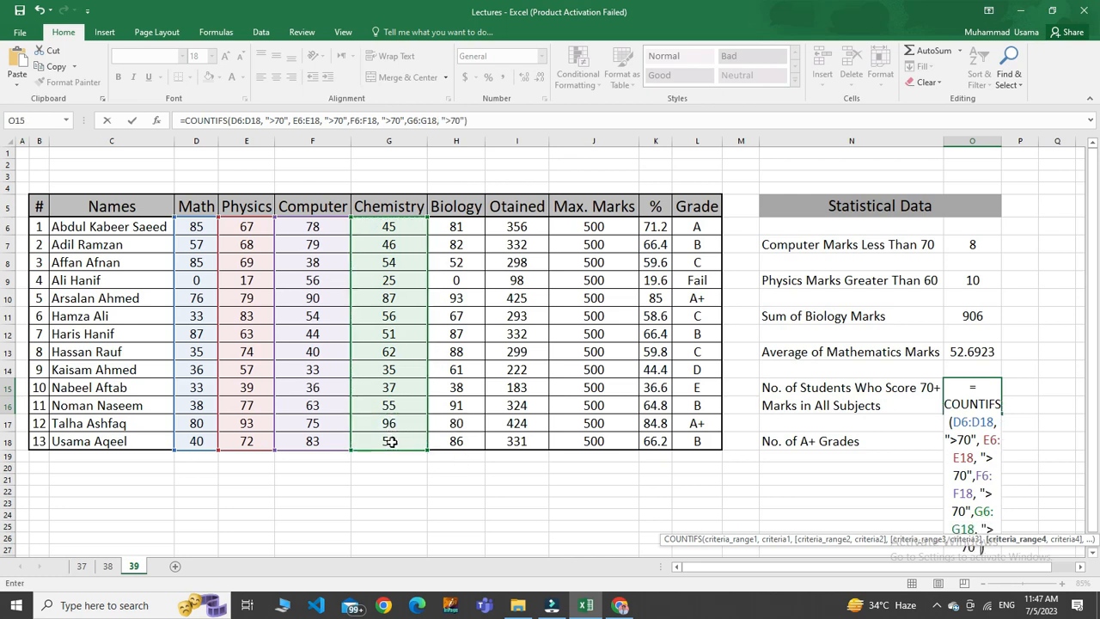
type(",")
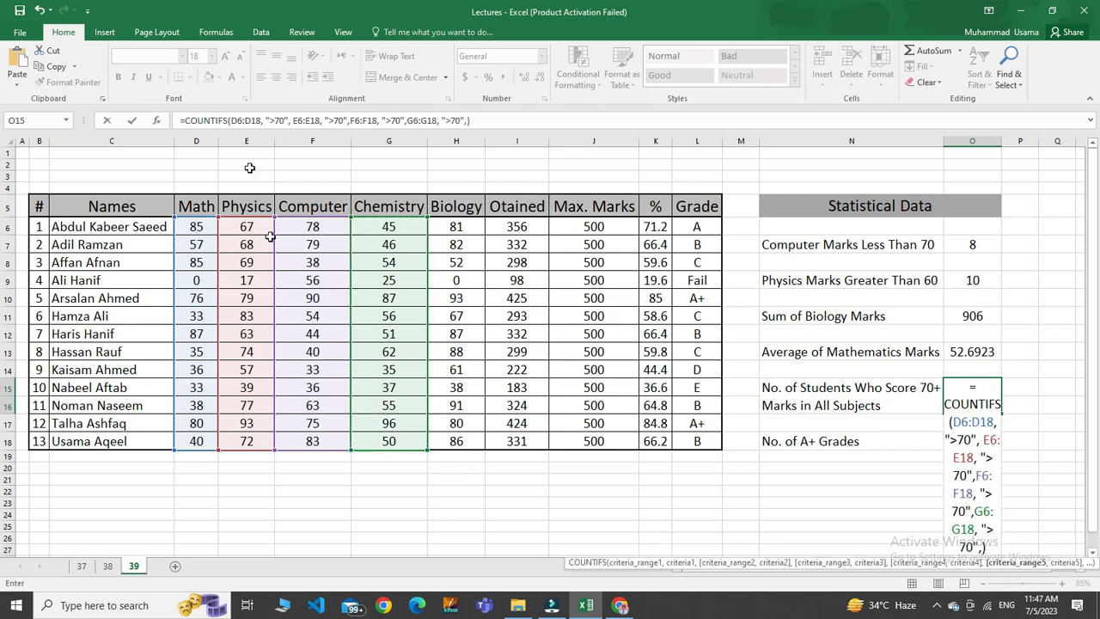
Add the Biology condition H6:H18, ">70" to the COUNTIFS formula in O15 and enter the finished formula.
left_click_drag(456, 227, 456, 444)
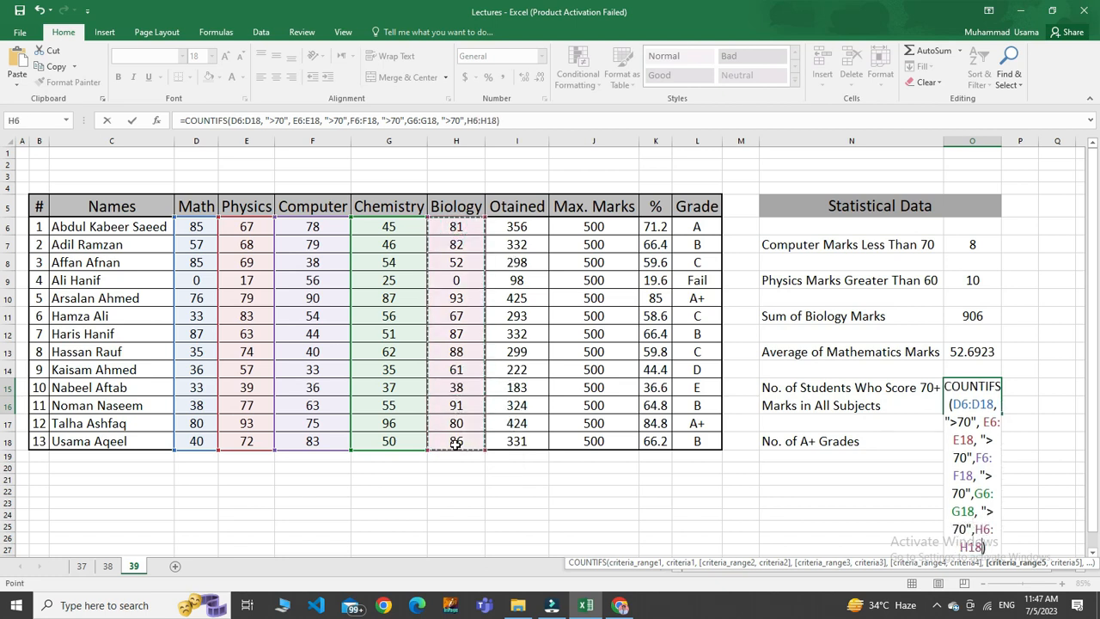
type(", \">70\"")
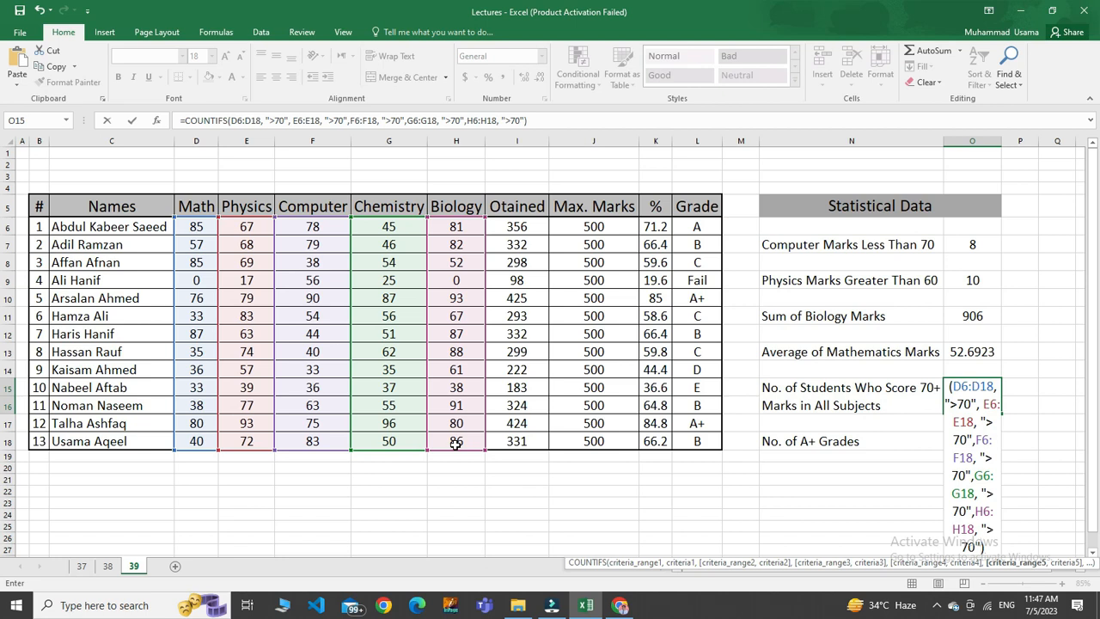
key("Return")
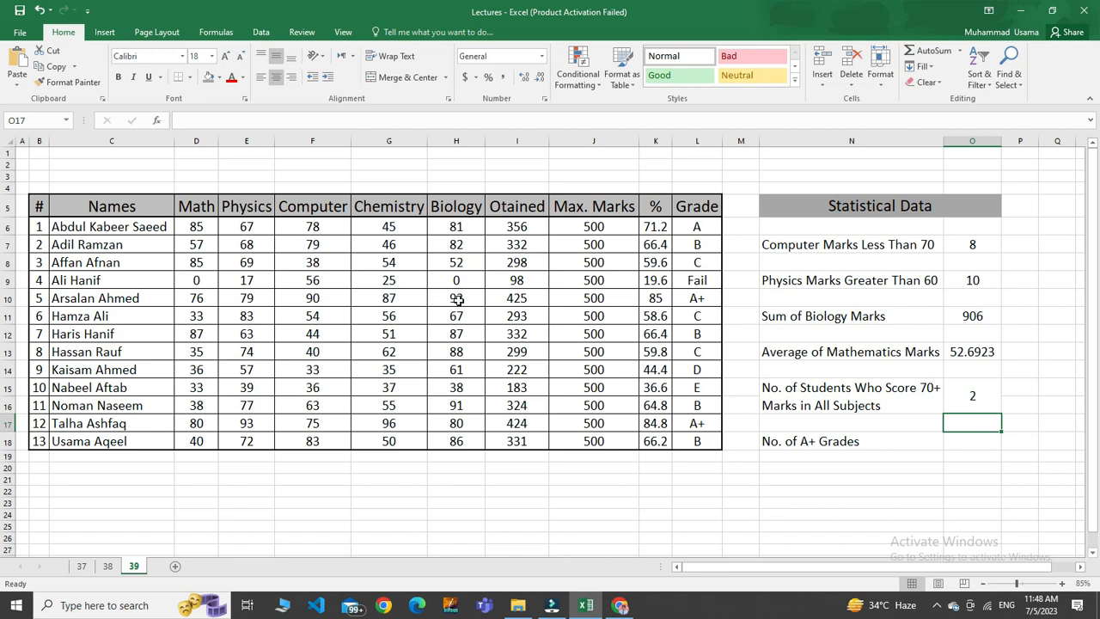
Try shading the name cells C10 and C17 with the grey fill colour, and undo both fills.
left_click(65, 300)
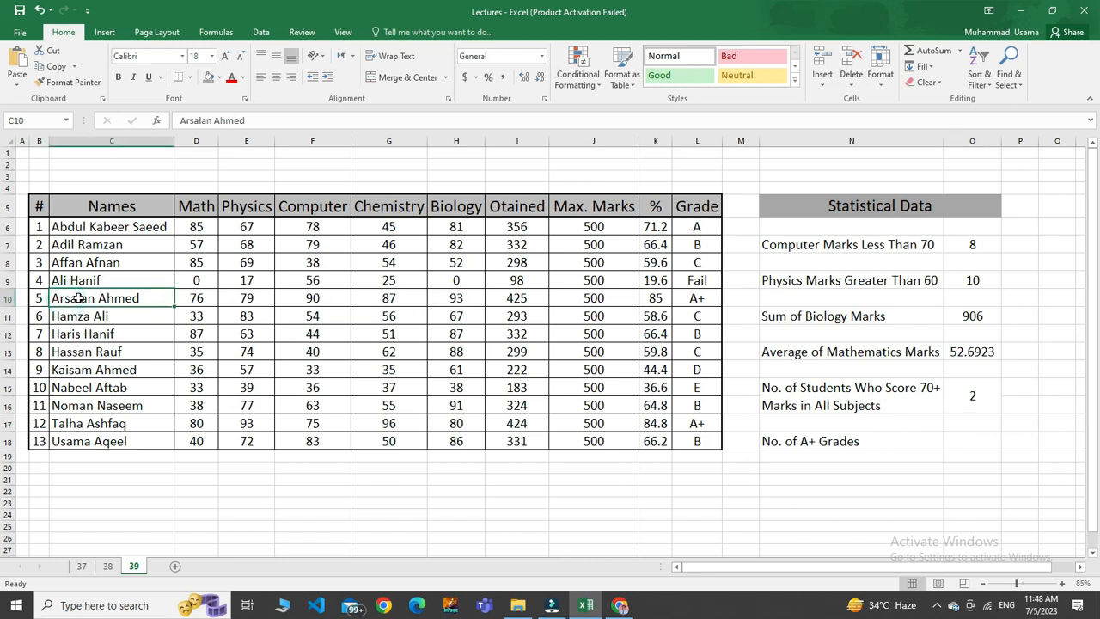
left_click(209, 77)
left_click(283, 299)
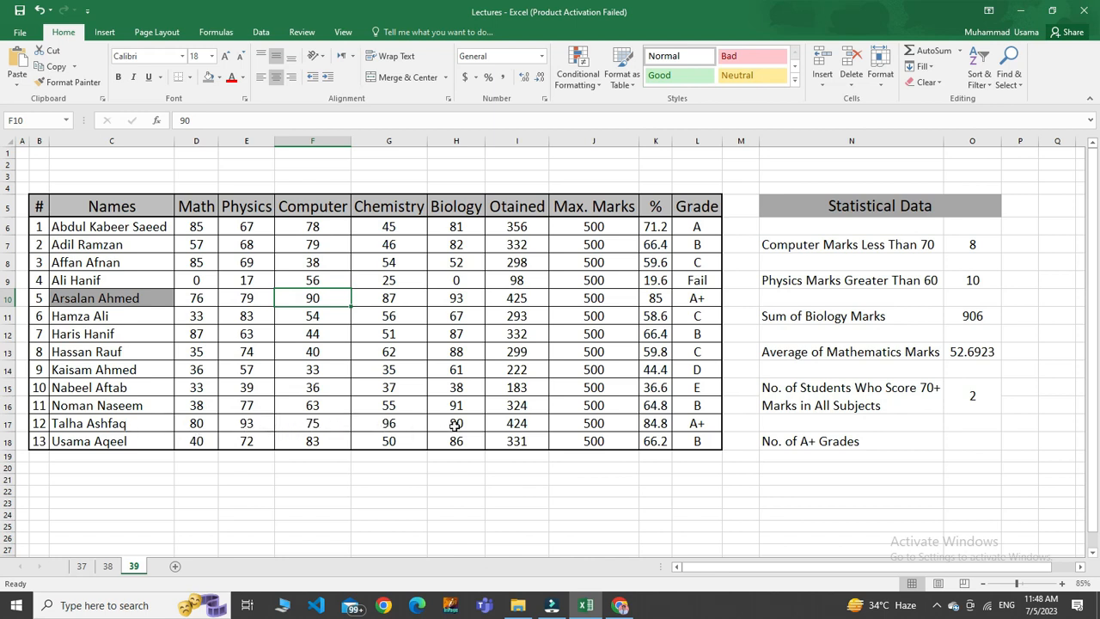
left_click(154, 421)
left_click(208, 77)
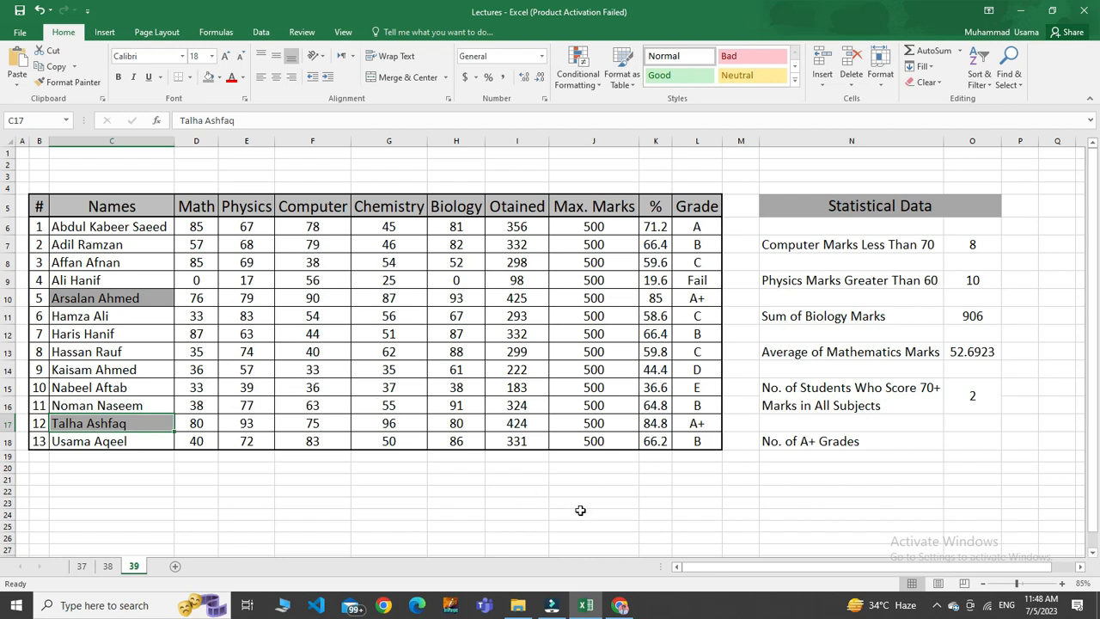
key("ctrl+z")
key("ctrl+z")
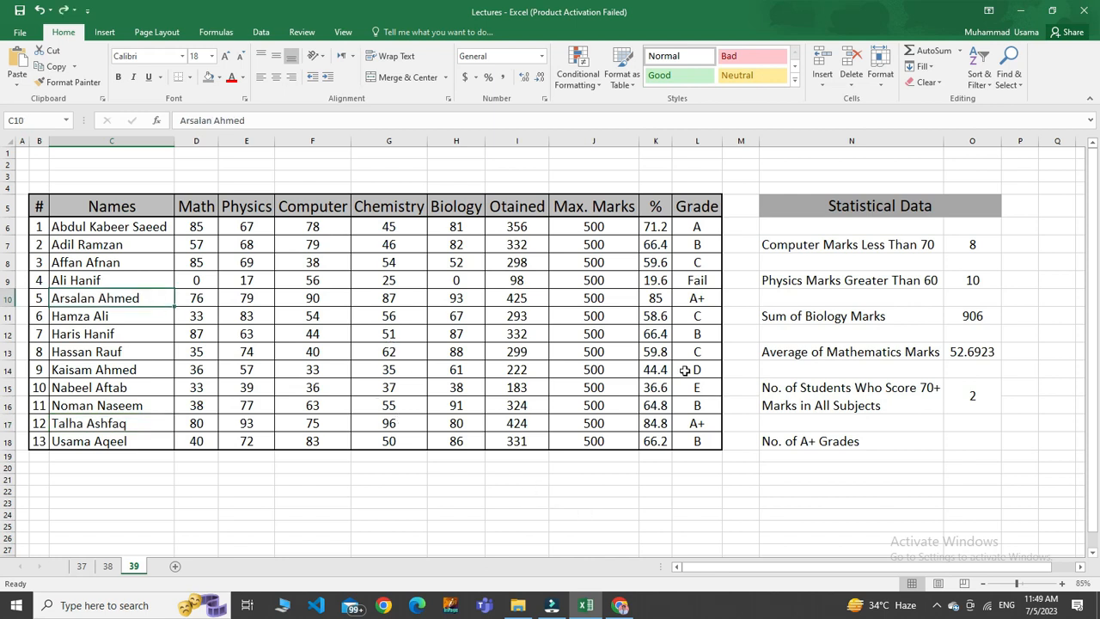
Start a COUNTIF formula in cell O18 as the result for the number of A+ grades.
left_click(961, 443)
type("count")
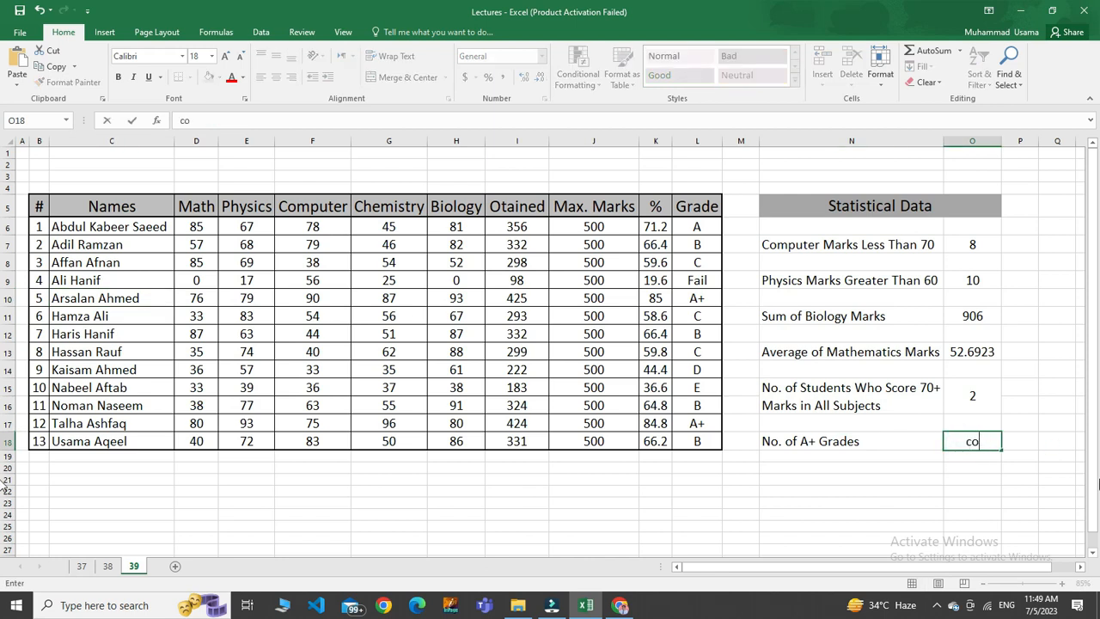
key("BackSpace")
key("BackSpace")
key("BackSpace")
key("BackSpace")
key("BackSpace")
type("=count")
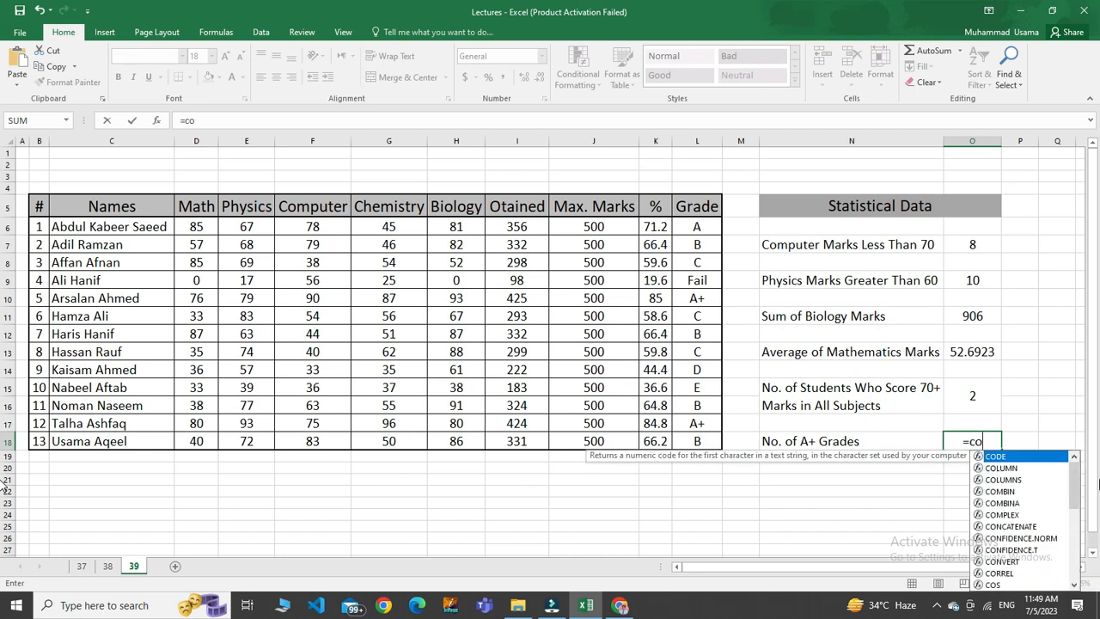
type("if")
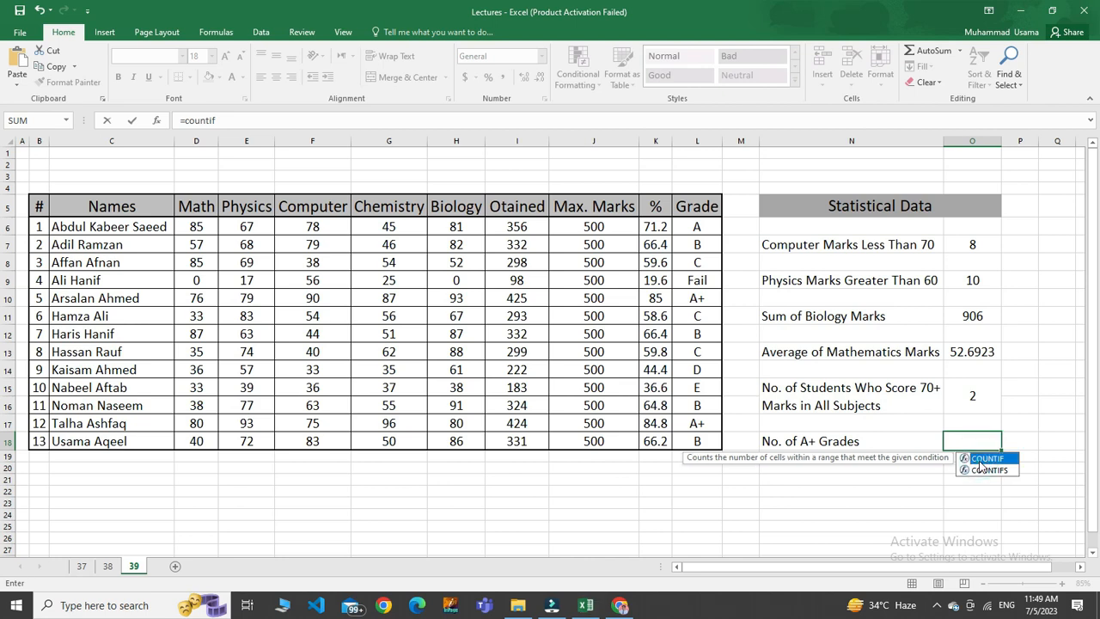
double_click(981, 460)
Complete the COUNTIF formula in O18 with the Grade range L6:L18 and the criterion "A+", and enter it.
left_click_drag(694, 221, 703, 442)
type(", \"")
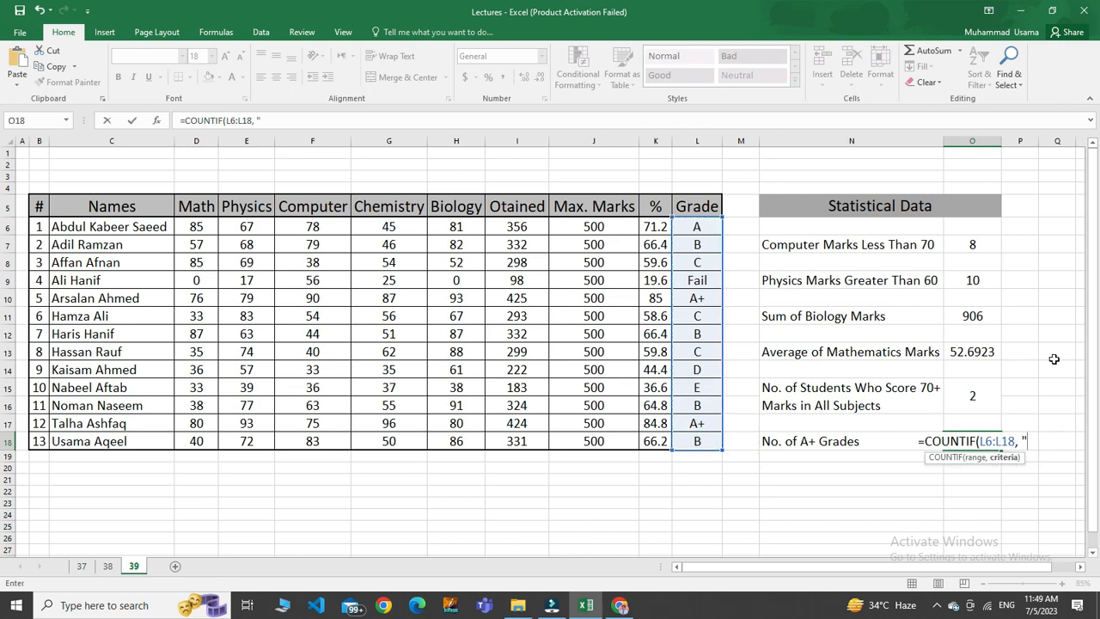
type("A")
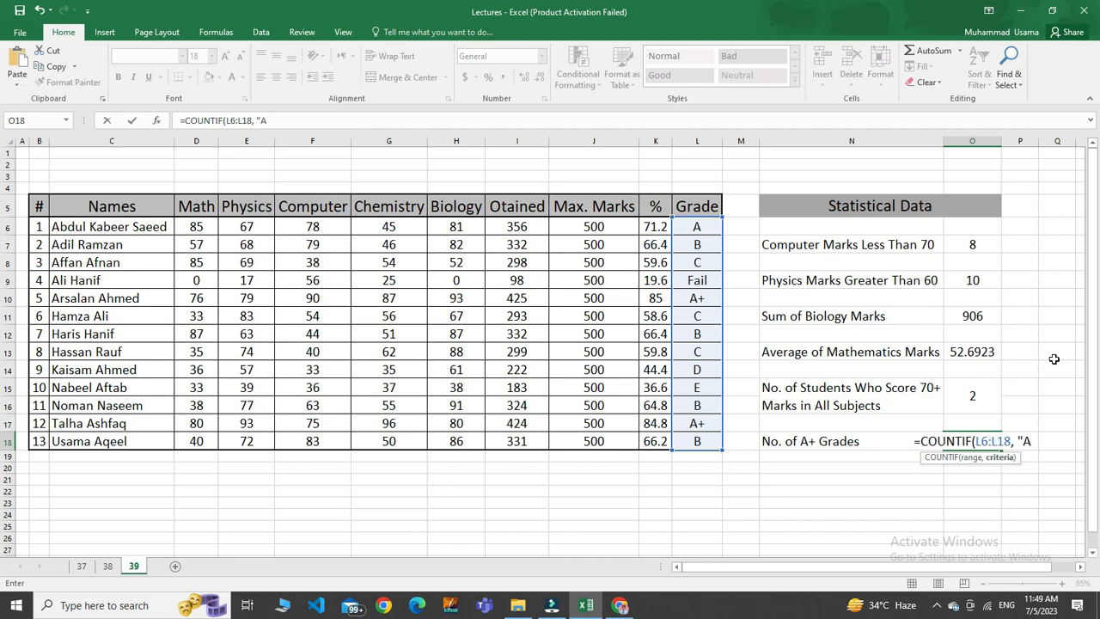
type("+")
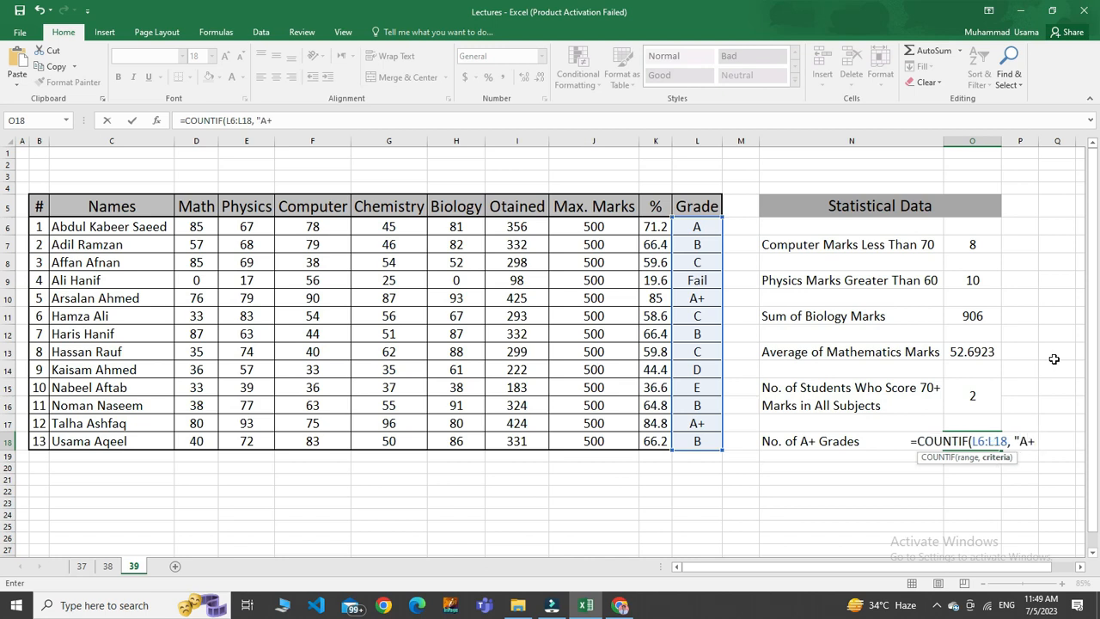
type("\")")
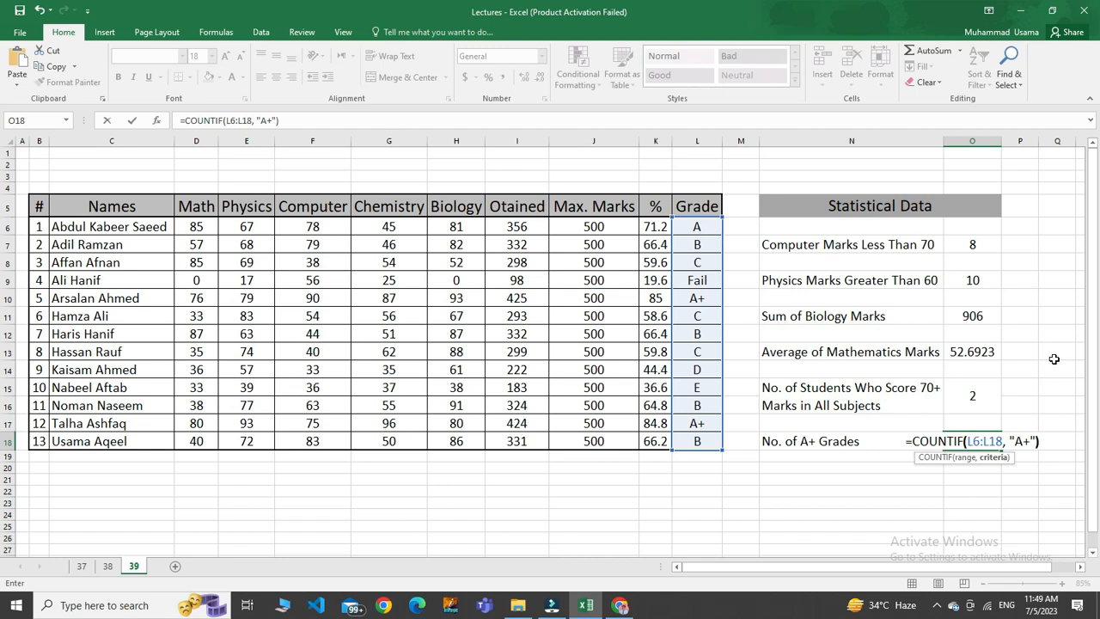
key("Return")
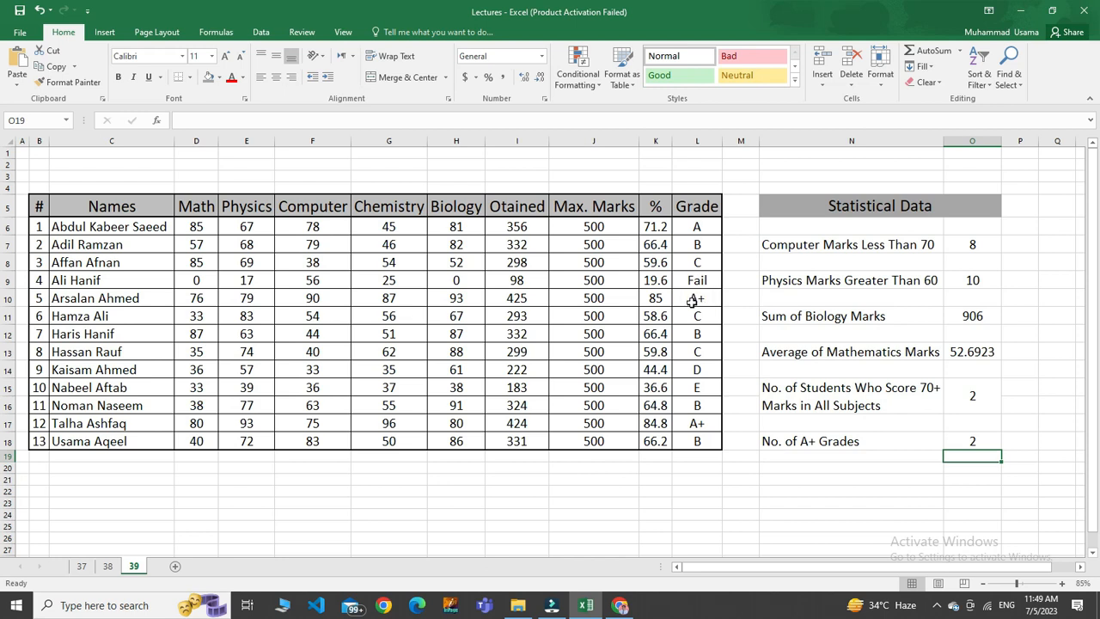
Try the criterion "B" in the COUNTIF formula in O18, and undo that change.
double_click(952, 440)
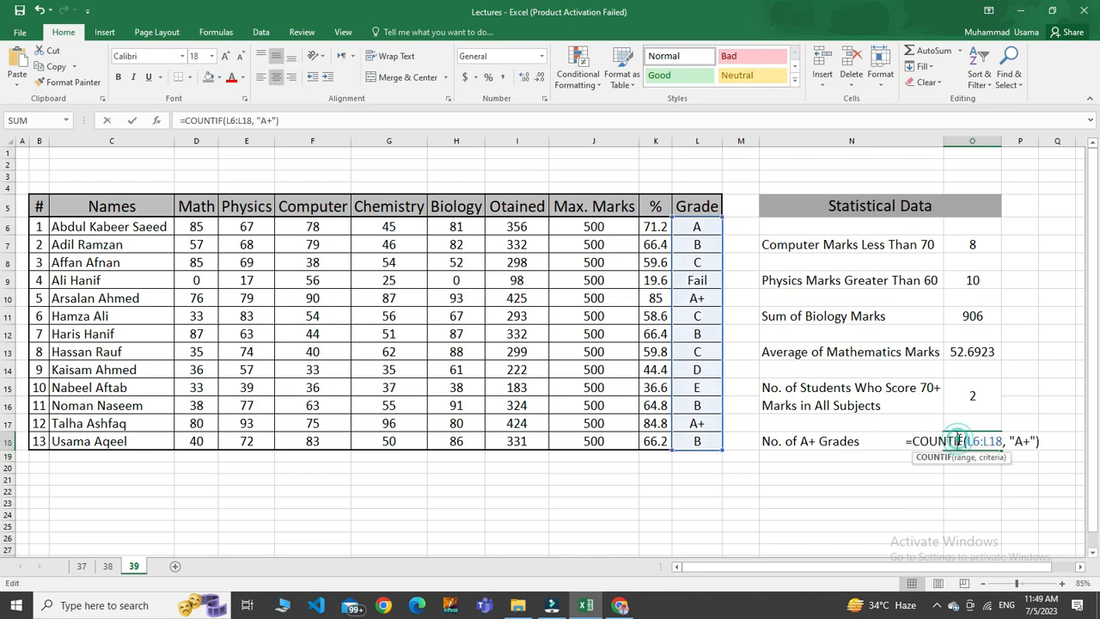
left_click(1031, 441)
key("BackSpace")
key("BackSpace")
type("B")
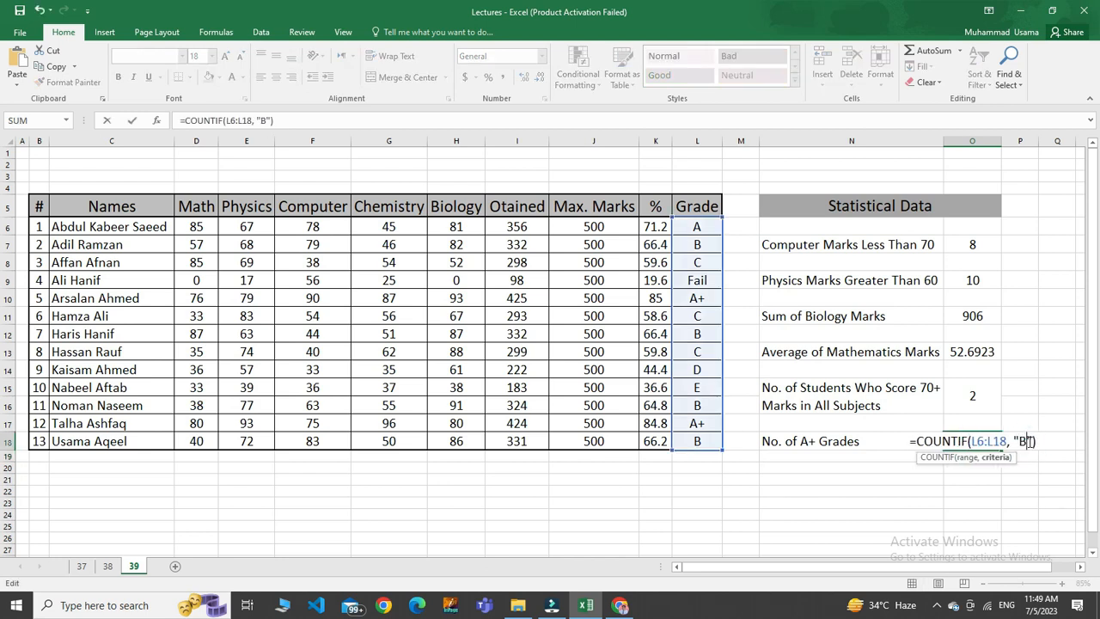
key("Return")
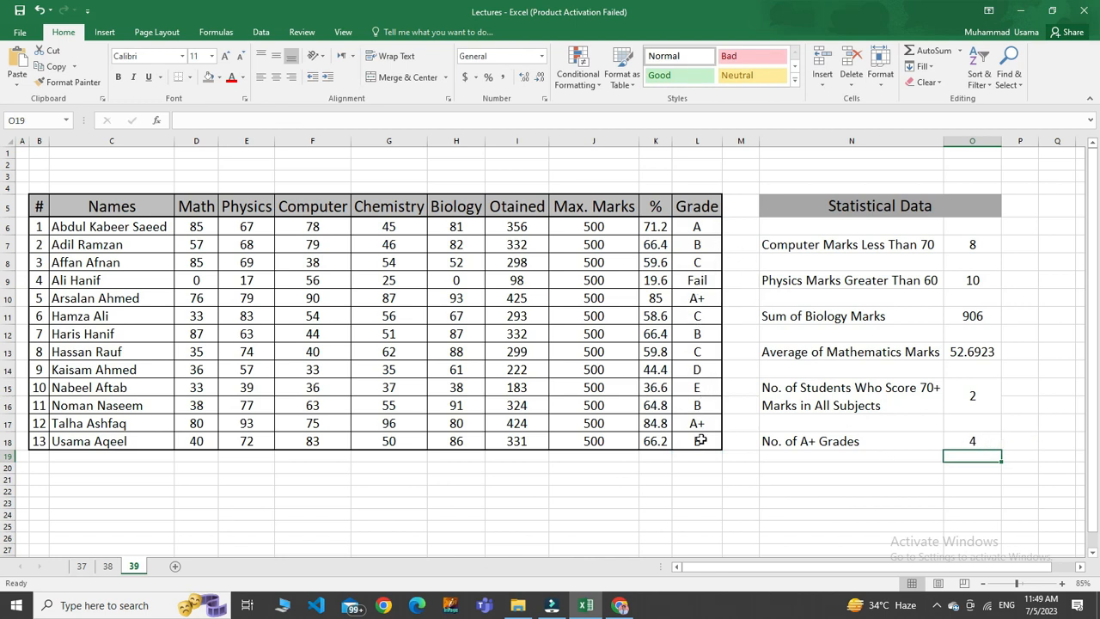
key("ctrl+z")
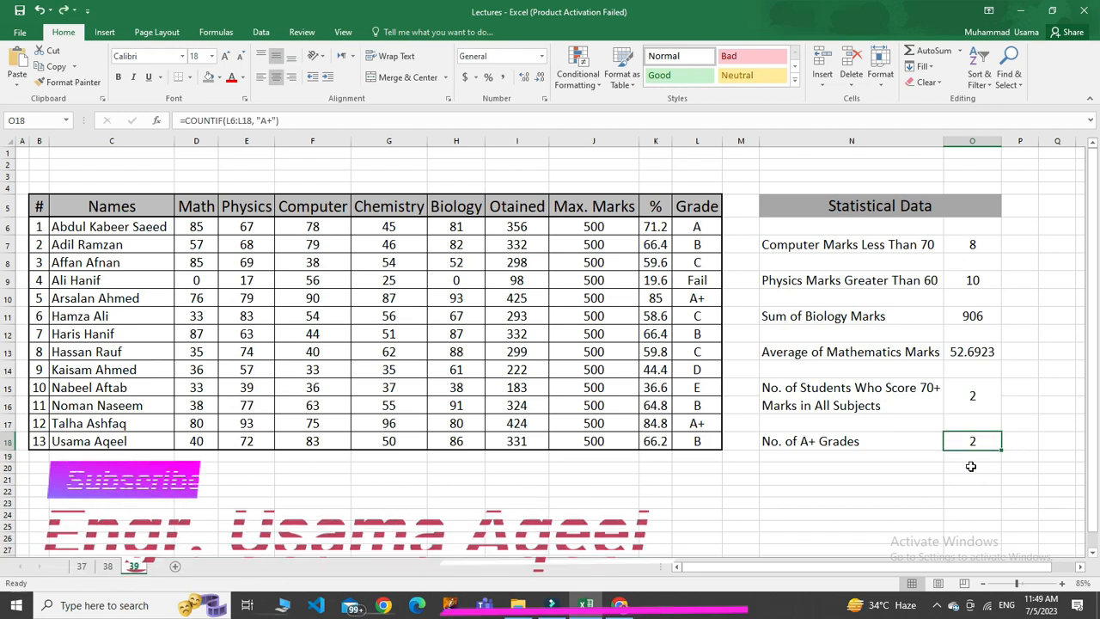